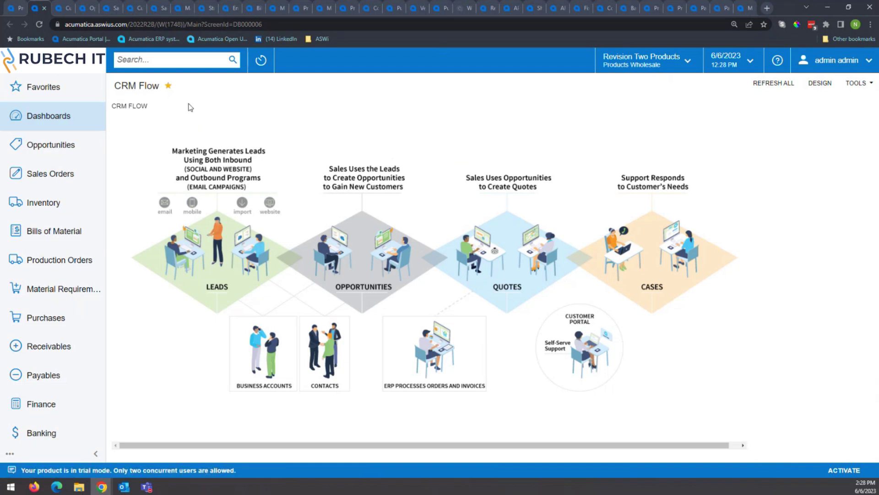
Step: View the Customer View dashboard and open the "Food sales for Q4" opportunity from the Opportunities list
click(67, 10)
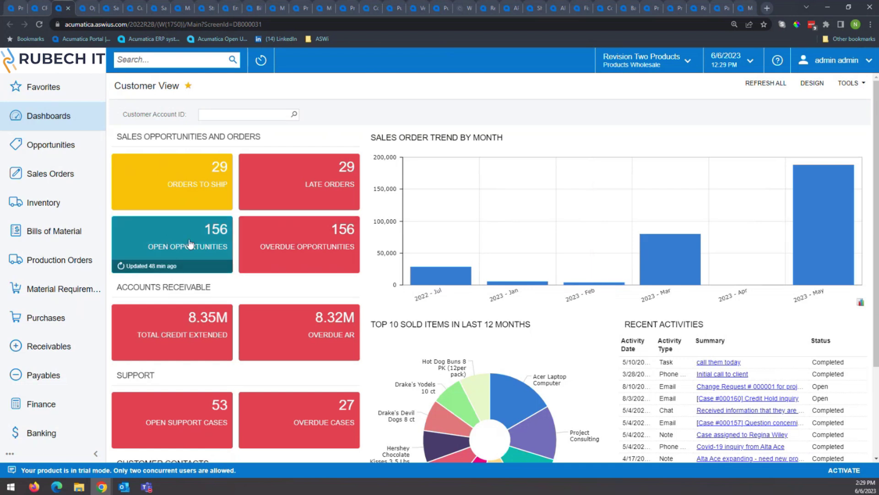
click(91, 9)
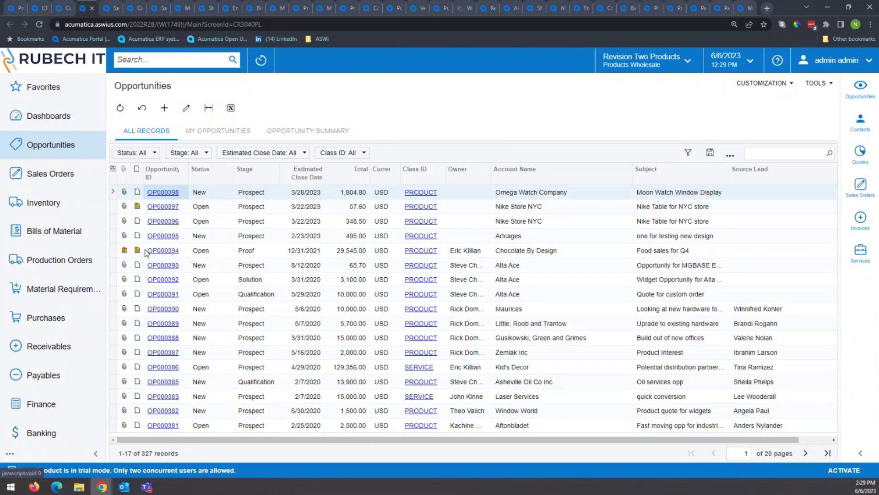
click(167, 253)
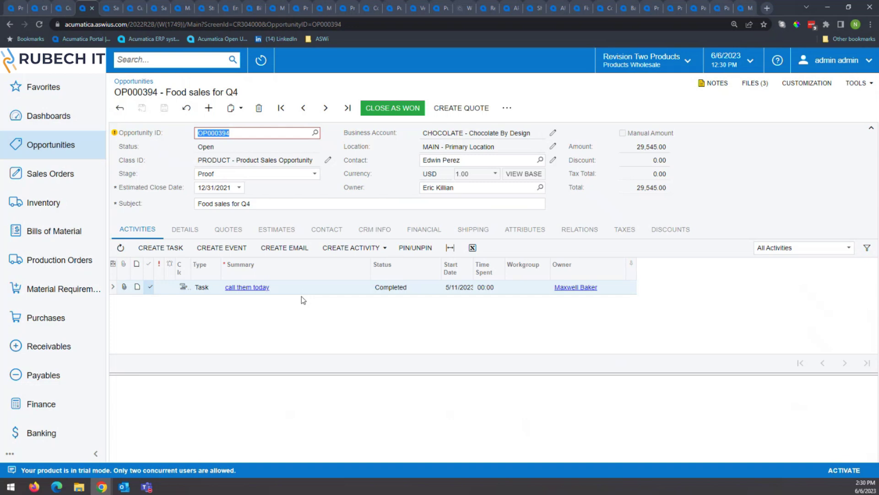
Step: Examine the opportunity's available stages and its CRM forecasting information, and check the opportunity tiles on the Customer View dashboard
click(252, 174)
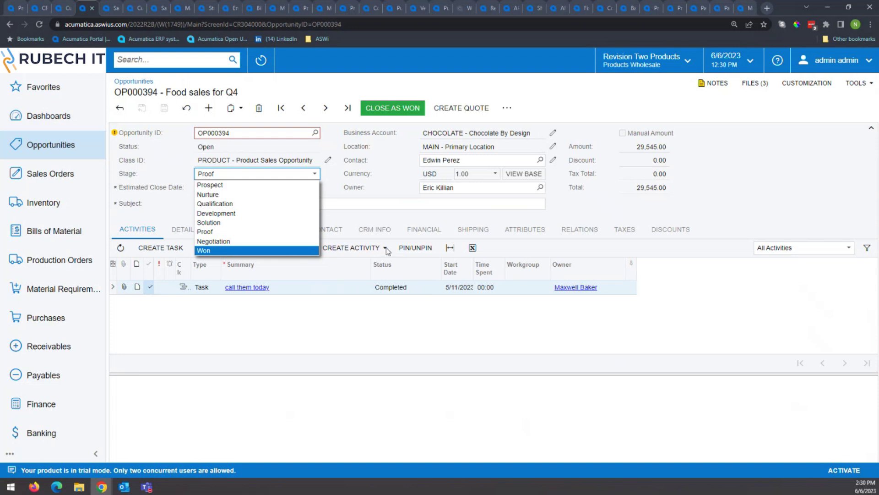
click(372, 217)
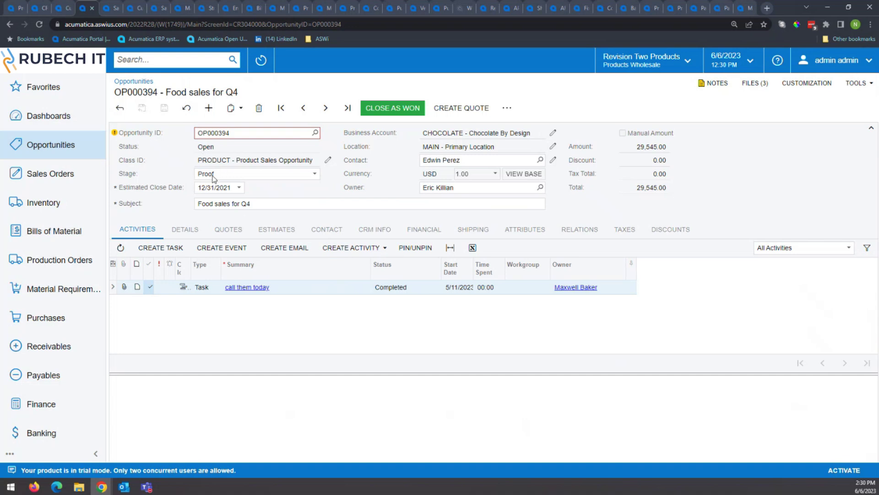
click(372, 232)
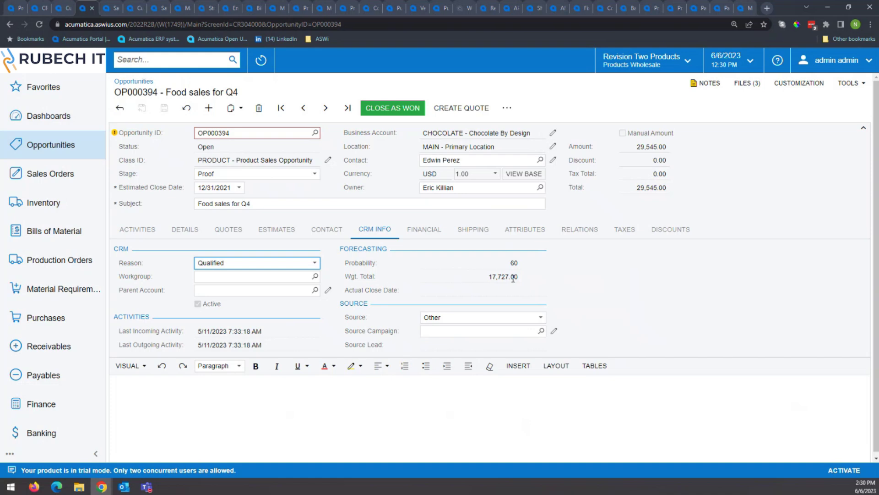
click(66, 10)
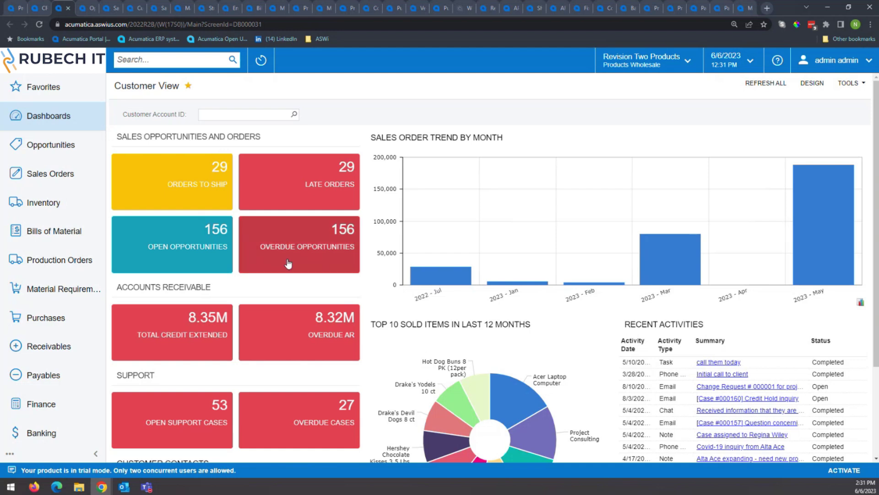
click(88, 9)
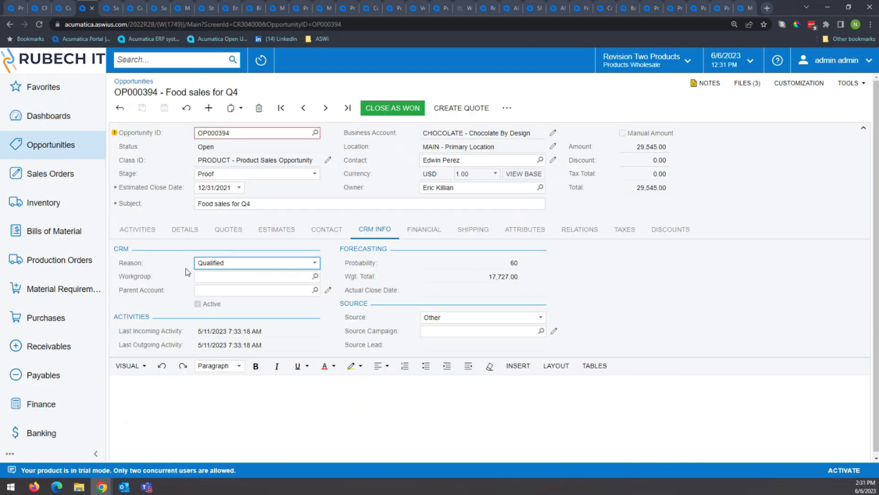
Step: Review the opportunity's product line details, its quotes and its attached files
click(186, 230)
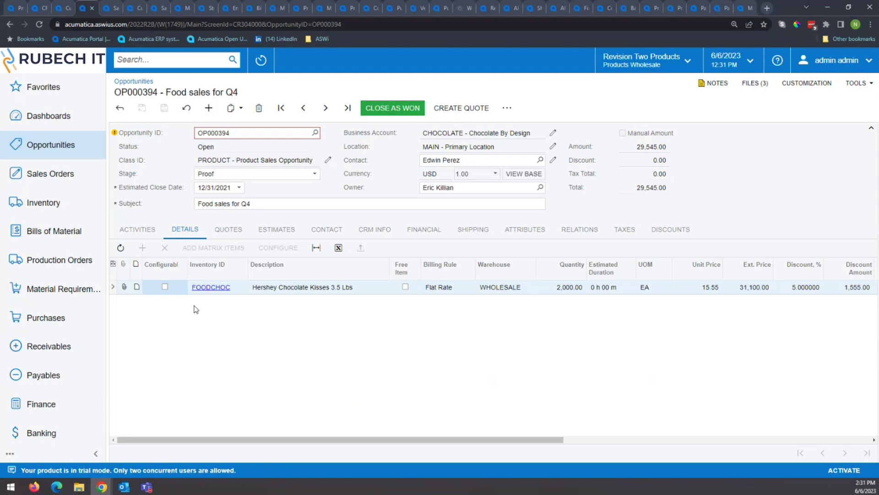
click(228, 232)
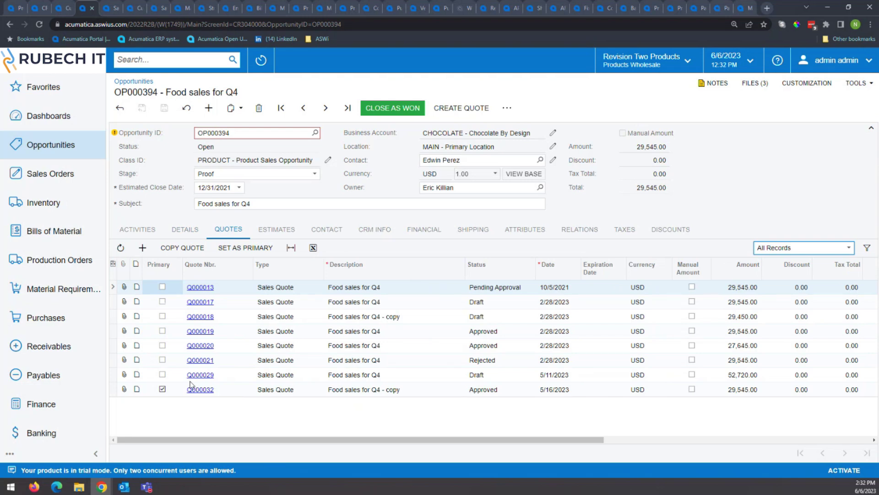
click(185, 229)
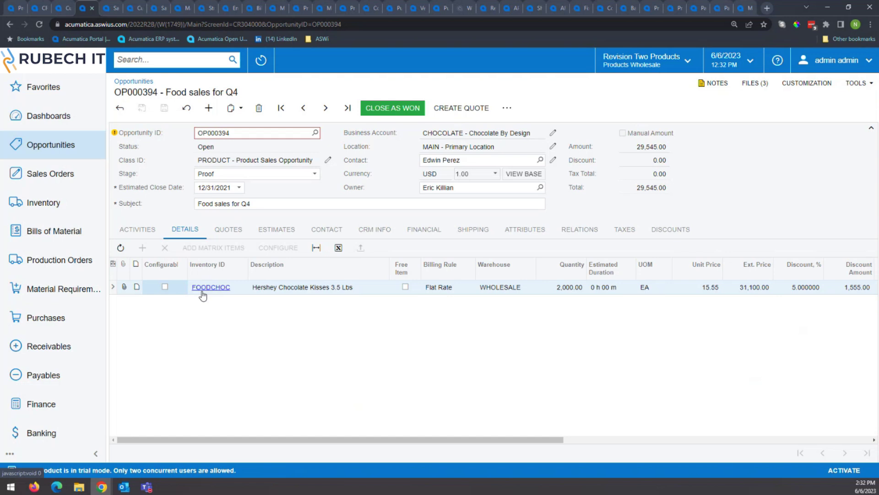
click(229, 231)
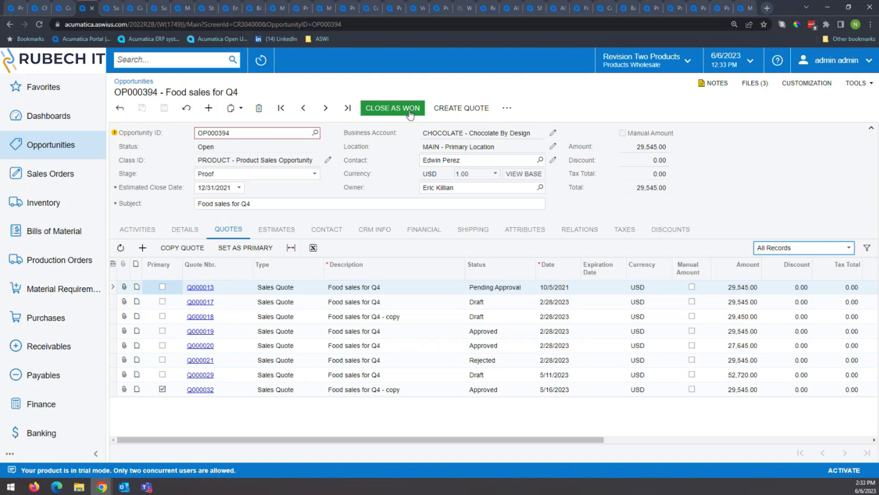
click(750, 84)
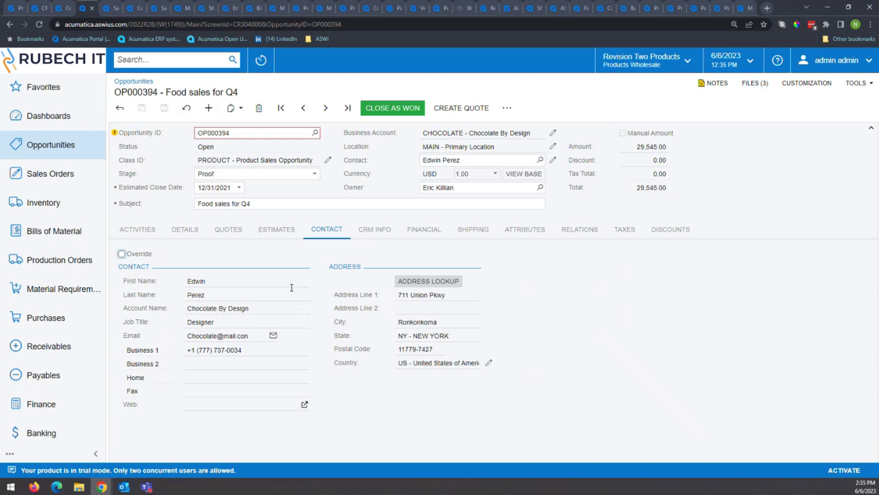
Step: View the Sales Manager dashboard and open the Alta Ace record from the Customers list
click(115, 10)
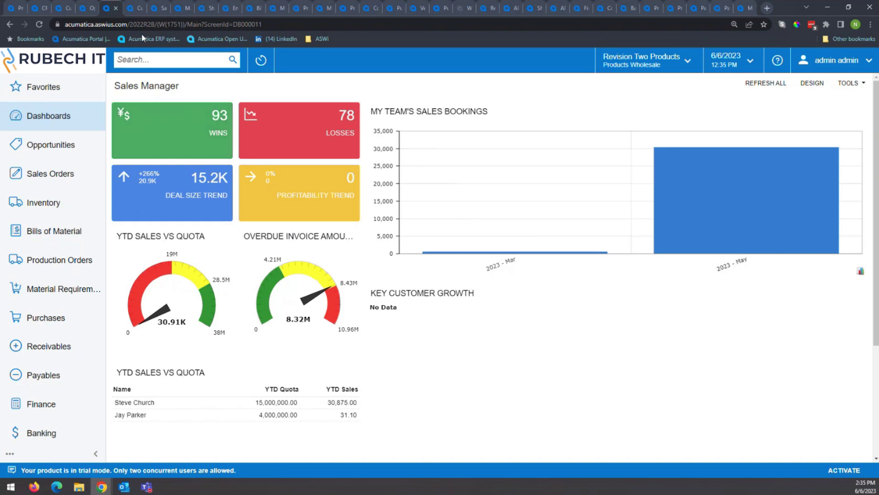
click(137, 10)
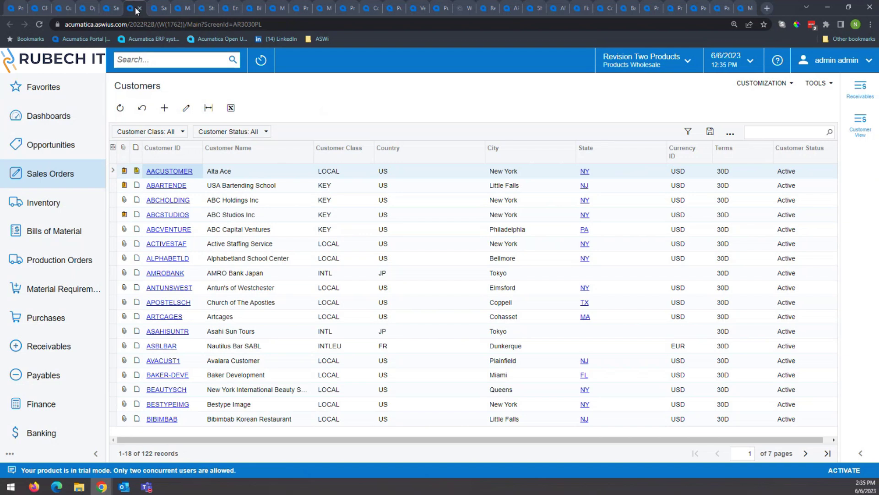
click(164, 172)
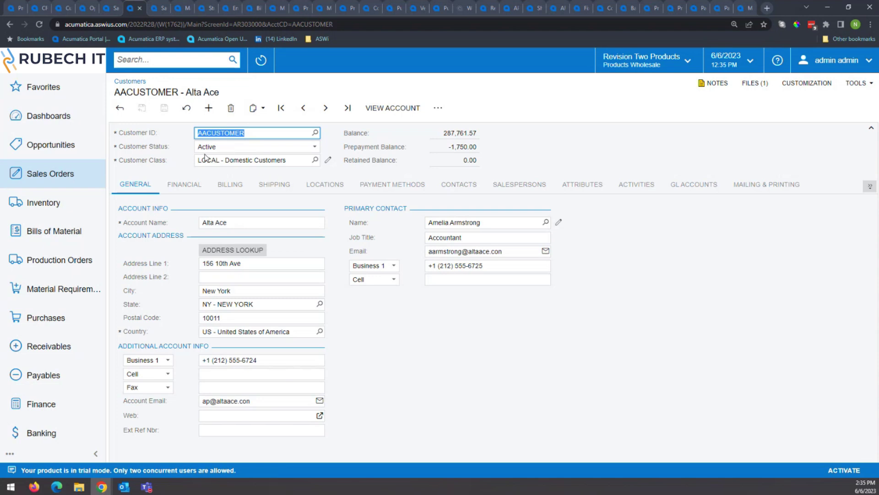
Step: Review the Alta Ace customer's financial, billing, shipping and payment method settings
click(177, 187)
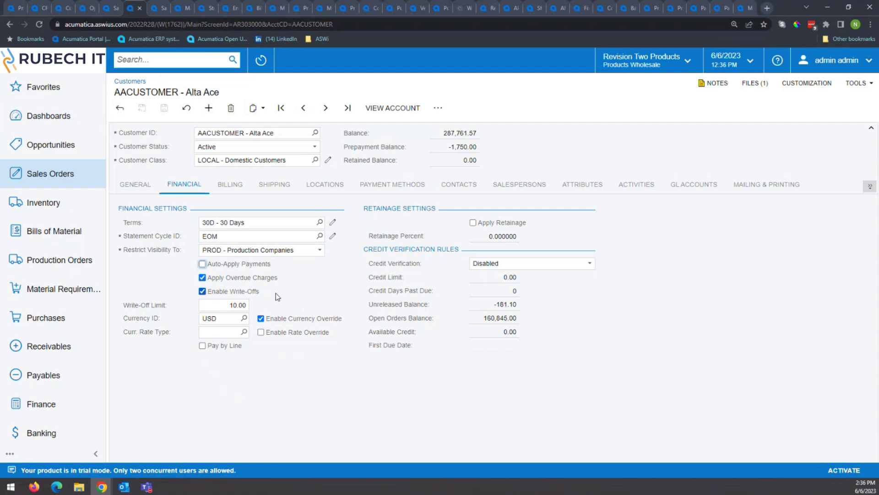
click(224, 190)
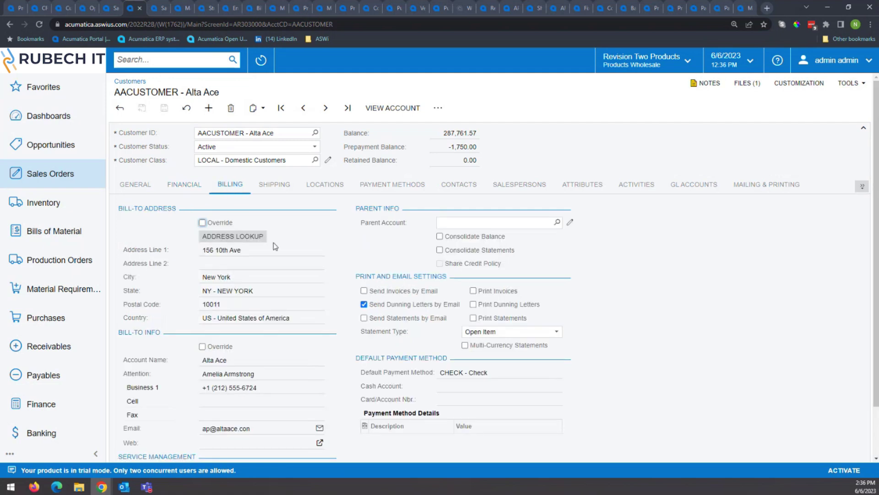
click(269, 185)
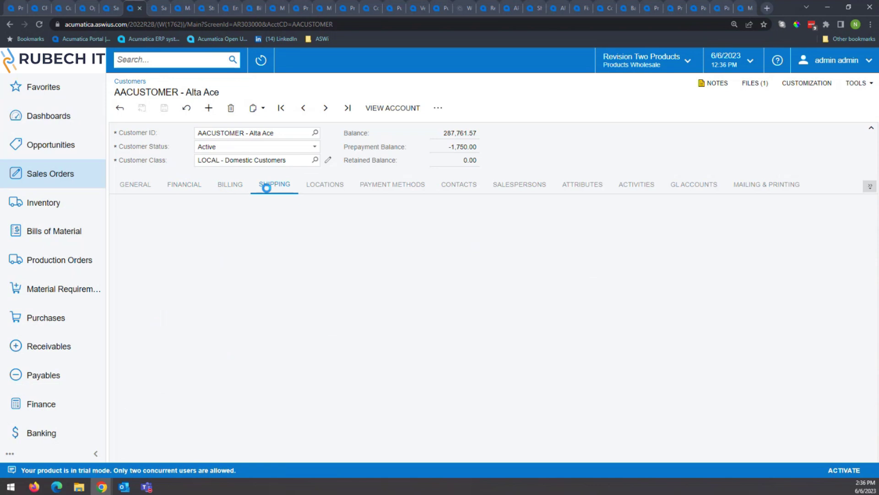
click(367, 188)
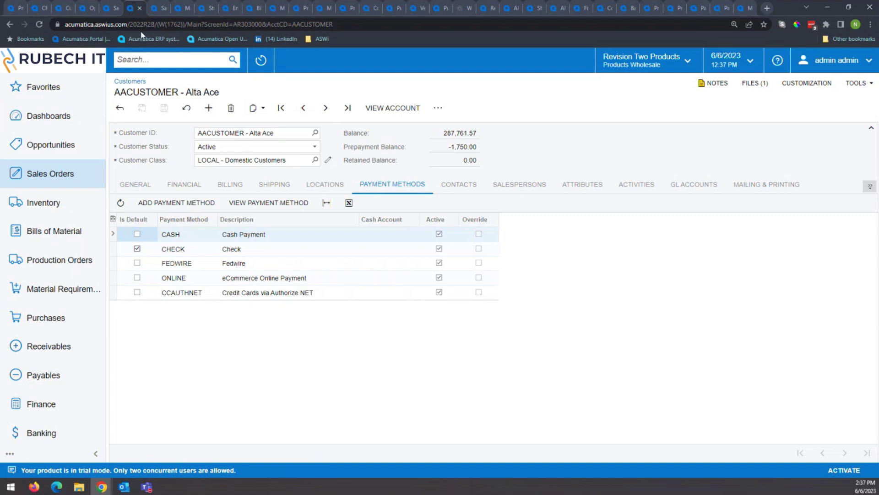
Step: Open Alta Ace's sales order dated 5/25/2023 and examine its copy, template and line-import options
click(159, 9)
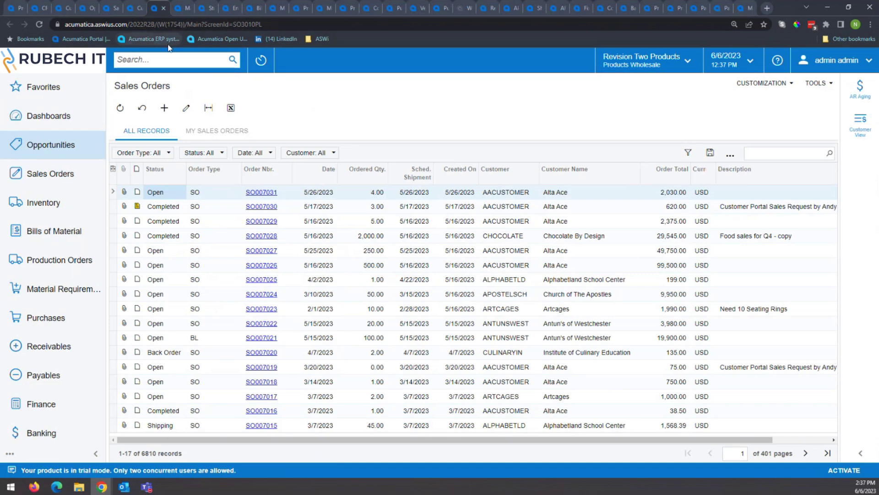
click(260, 251)
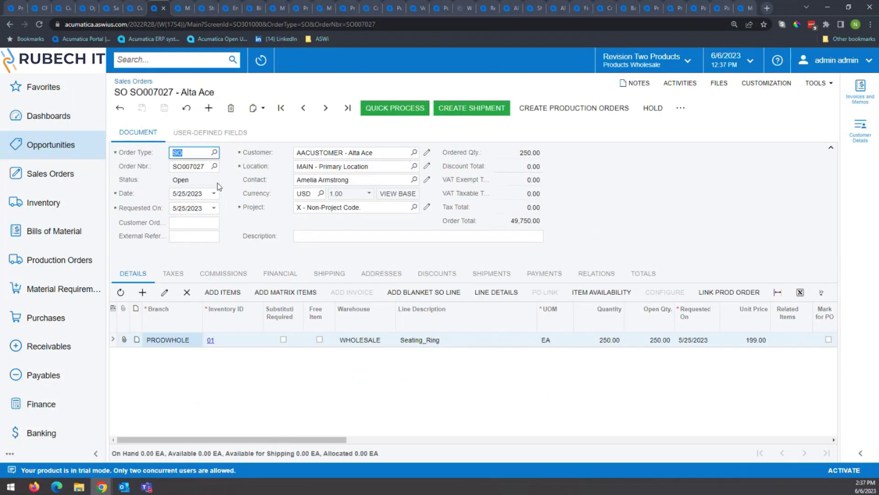
click(257, 113)
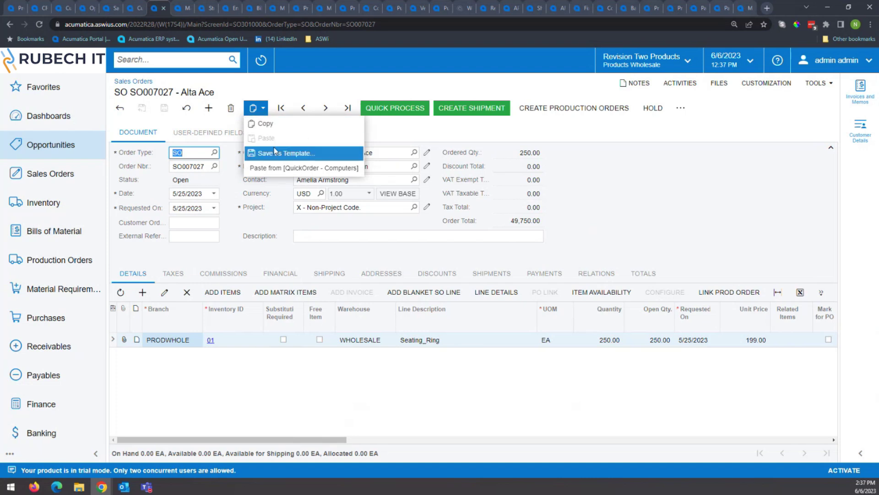
click(641, 174)
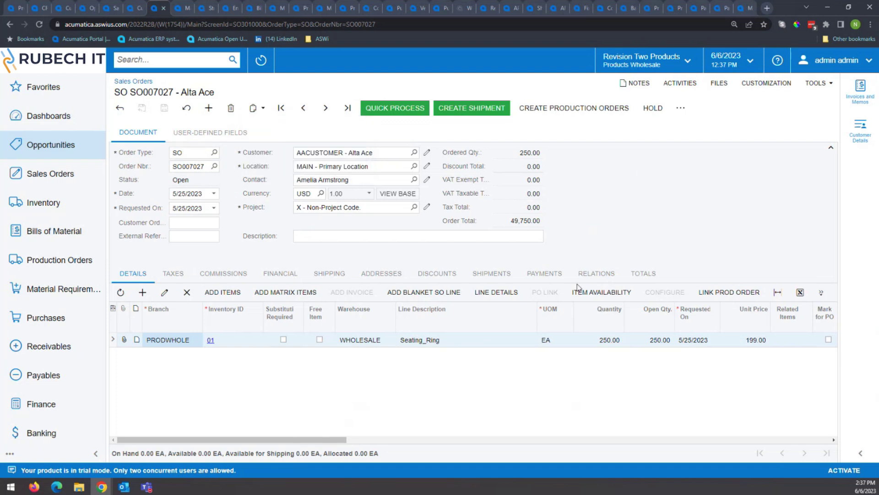
click(821, 292)
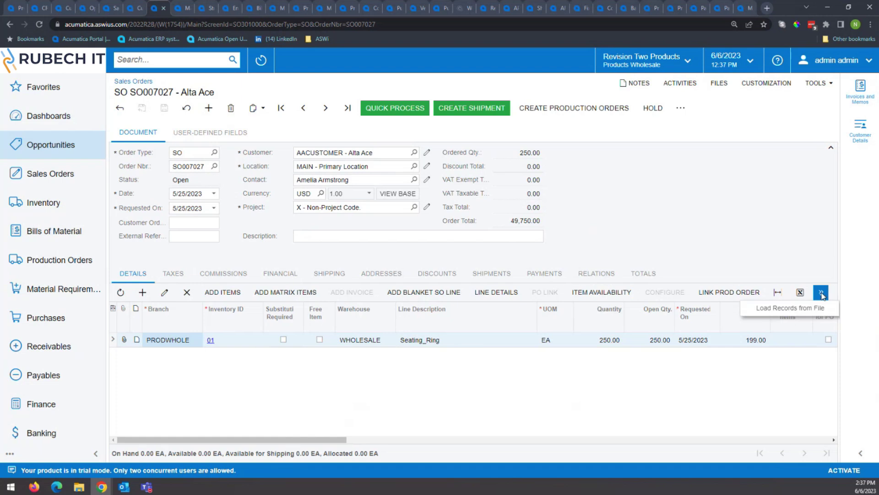
click(821, 292)
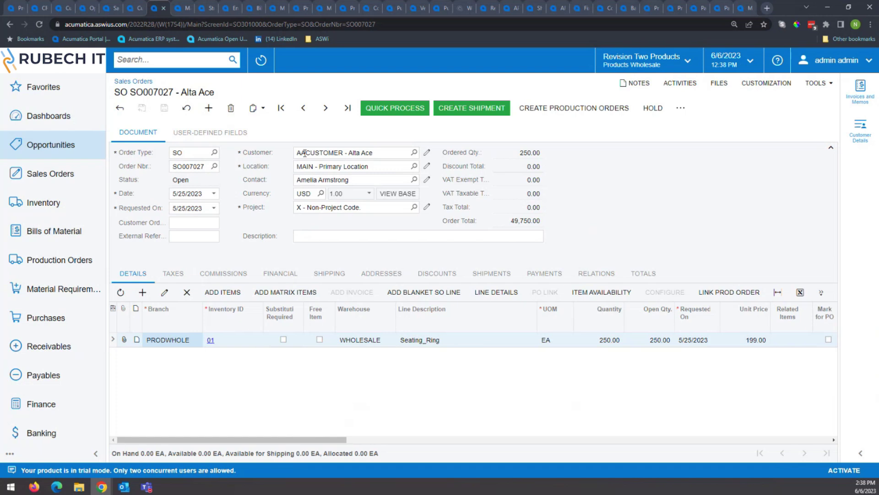
Step: Review the sales order's payment and shipping information and its additional processing, replenishment and manufacturing actions
click(535, 274)
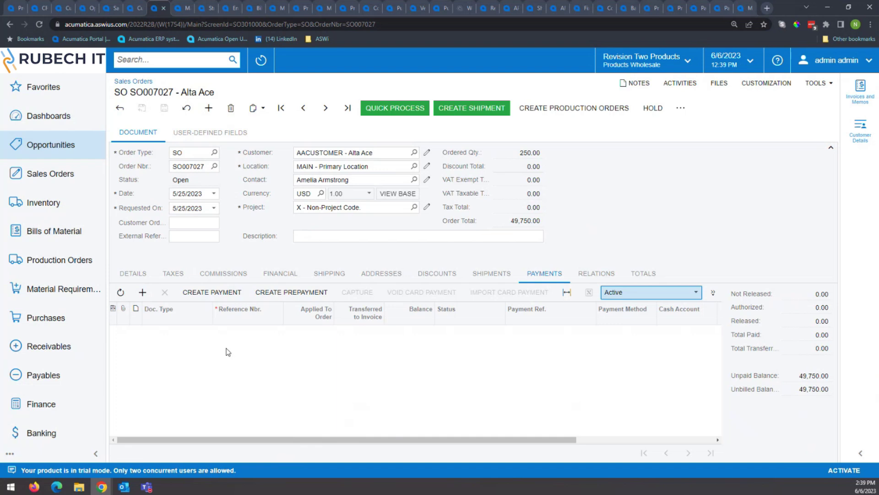
click(328, 275)
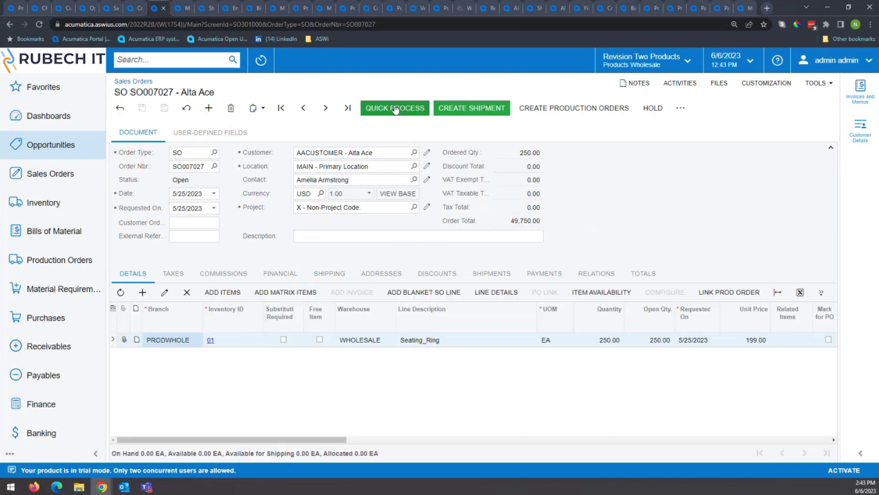
click(680, 109)
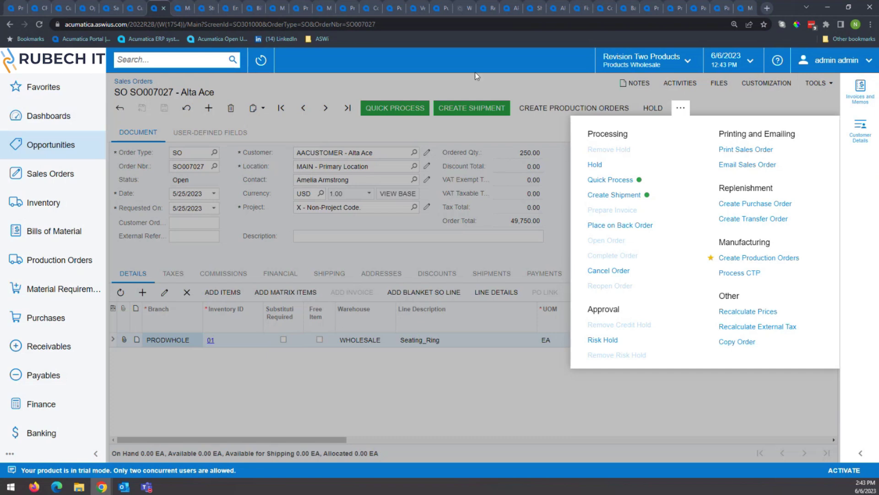
click(464, 81)
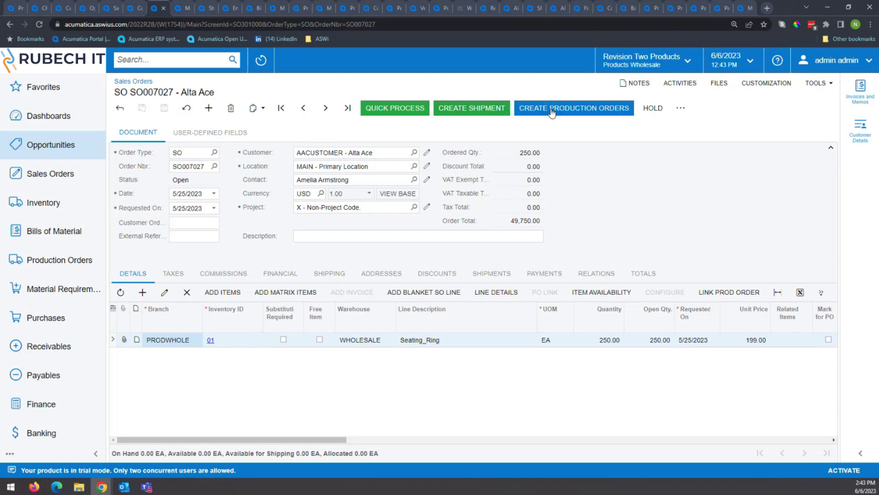
click(674, 110)
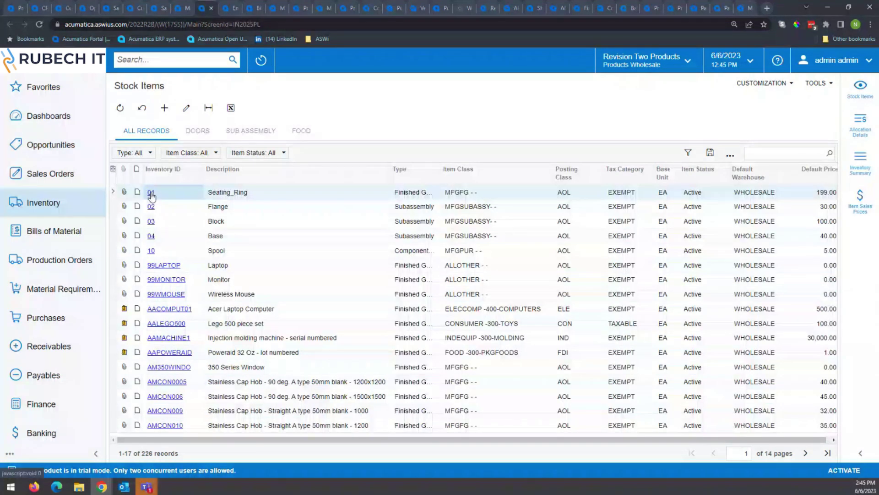
Step: Look through the available Inventory screens and try to open the Seating_Ring stock item
click(43, 202)
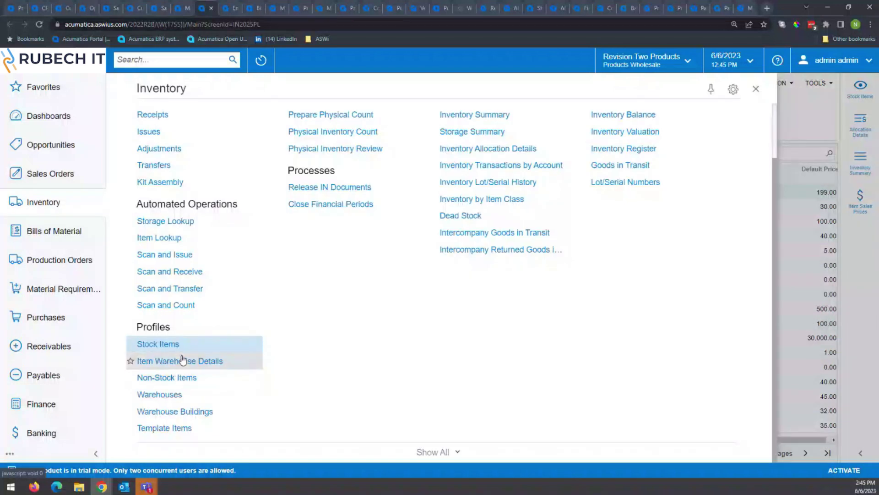
click(756, 92)
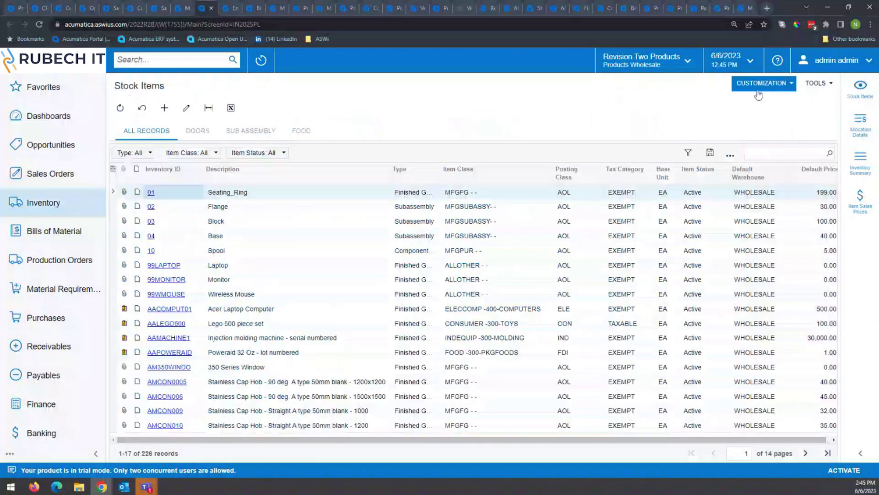
click(151, 193)
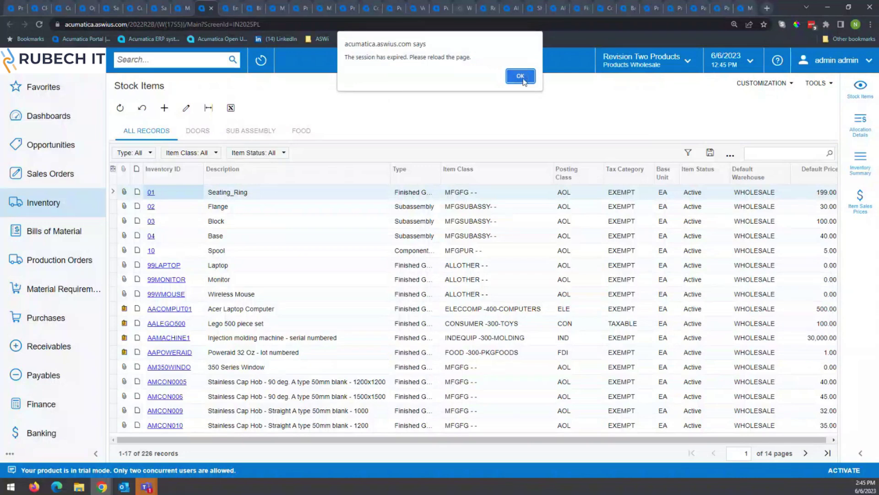
click(521, 76)
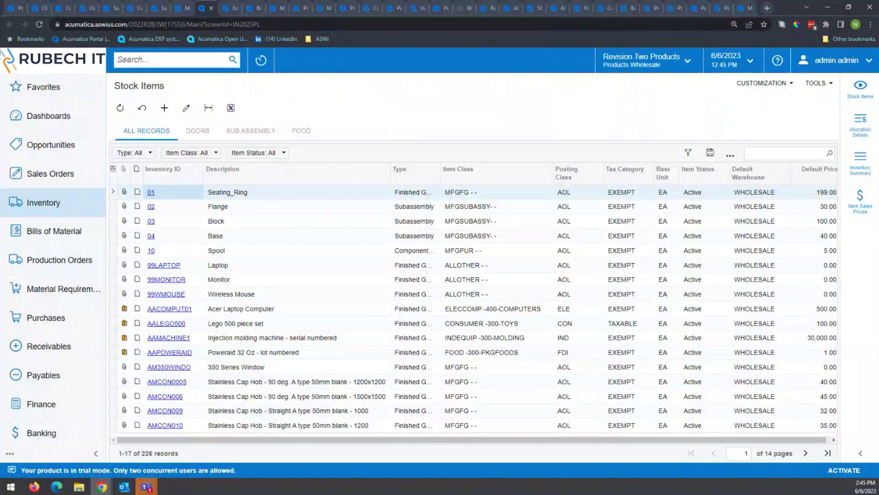
Step: Open the Seating_Ring stock item and review its GL accounts and the available valuation methods
click(151, 193)
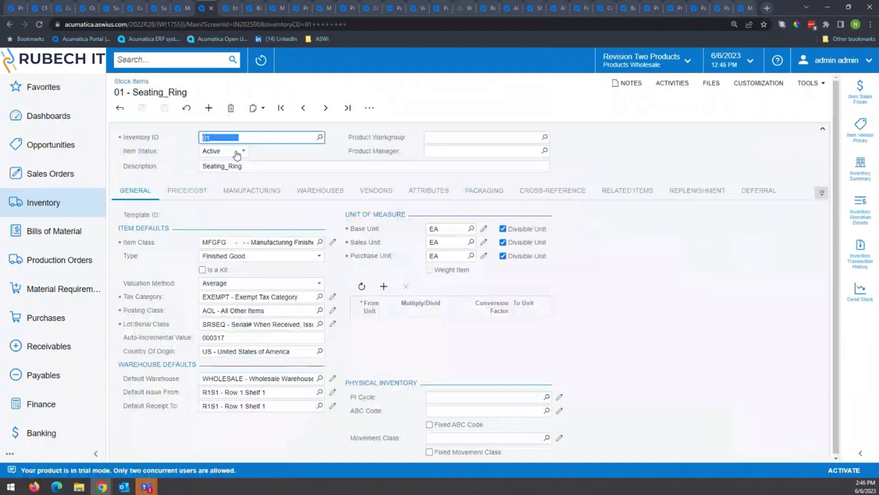
click(822, 193)
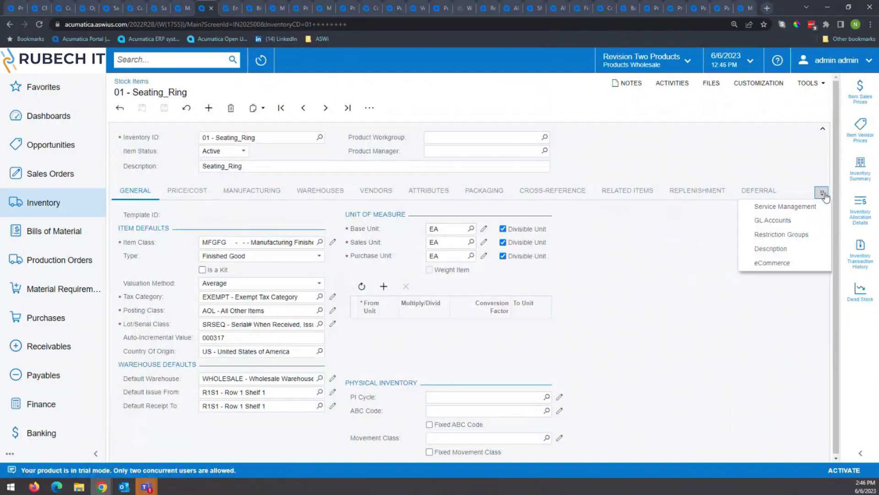
click(761, 221)
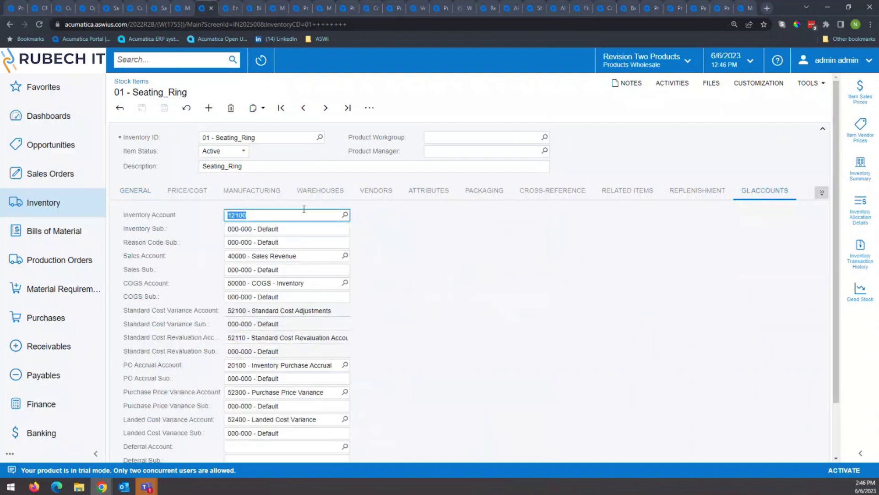
click(132, 192)
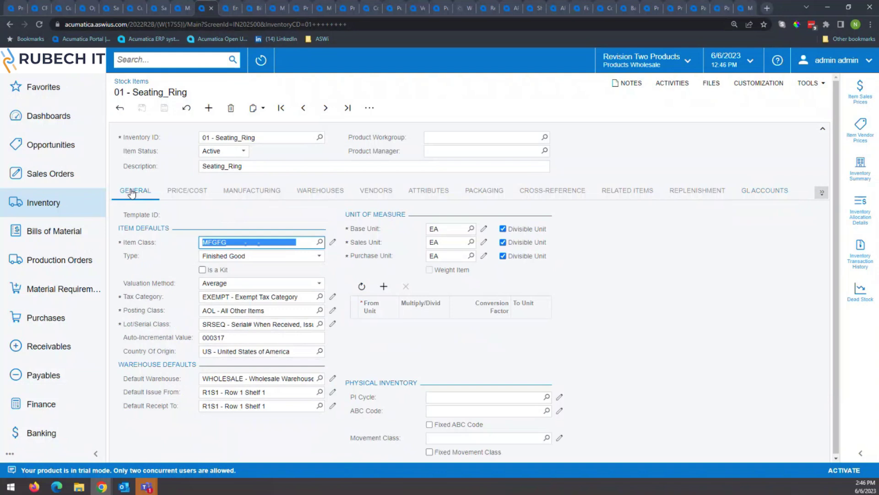
click(236, 284)
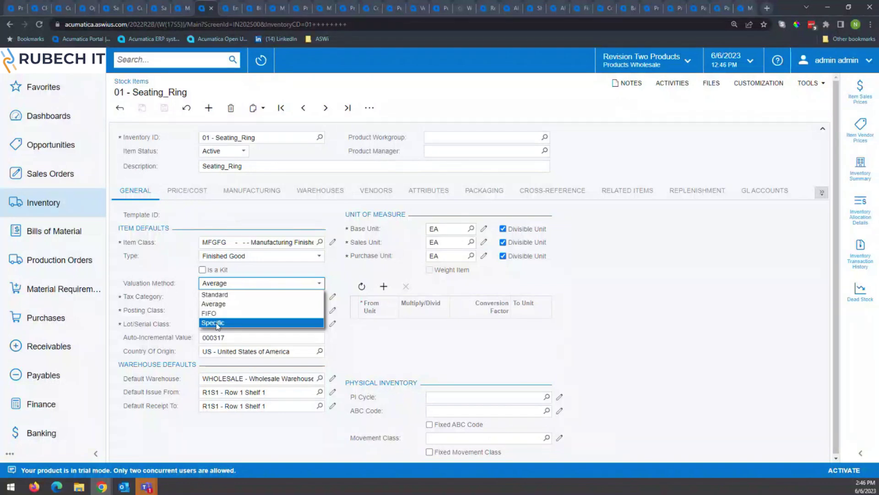
click(186, 256)
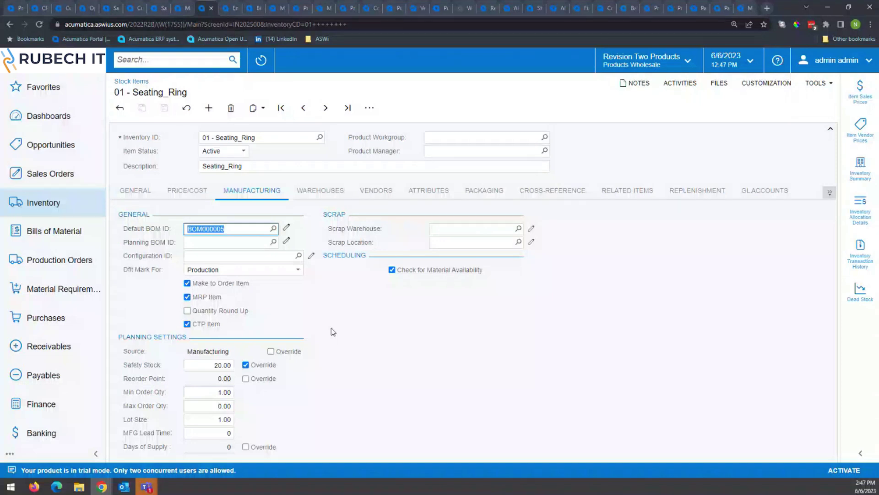
Step: Review the Seating_Ring item's manufacturing settings, including its lot size, minimum order quantity and reorder point override
click(231, 270)
click(350, 294)
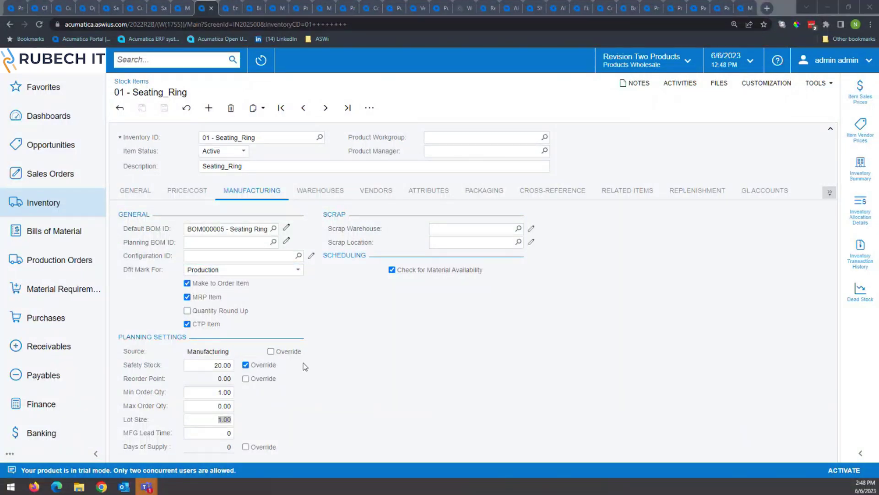
click(208, 420)
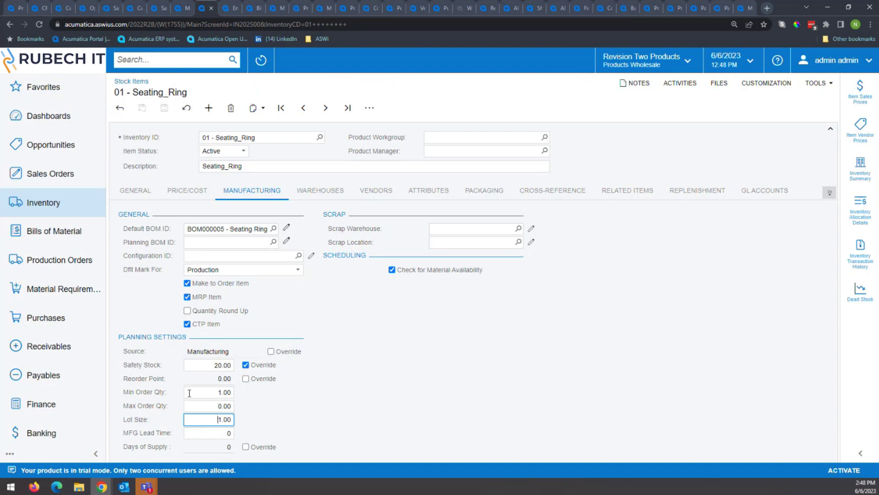
click(211, 391)
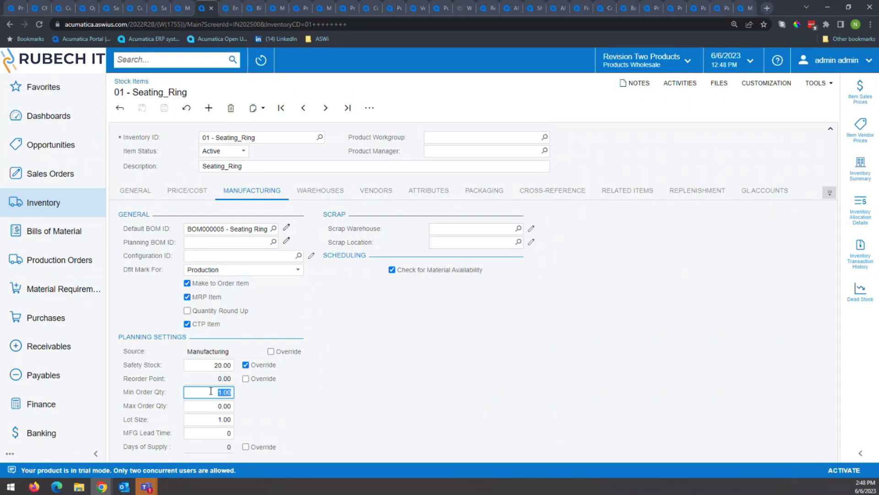
click(246, 378)
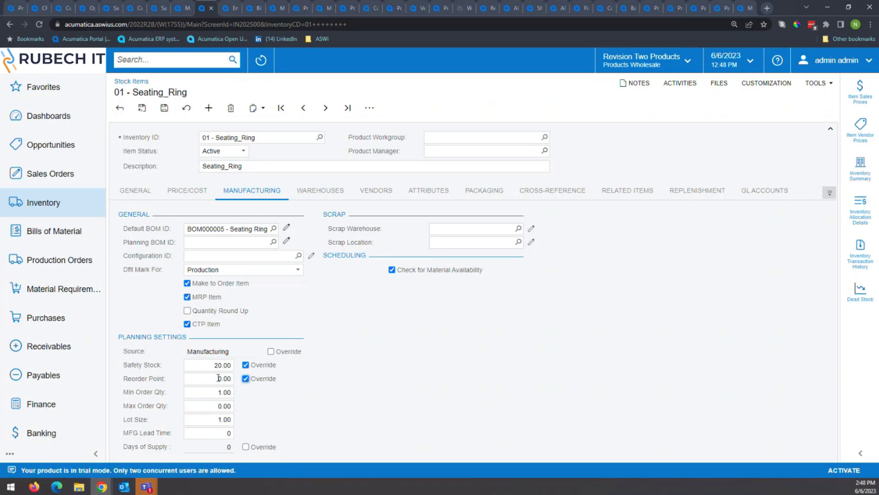
click(246, 379)
Step: Check the item's vendor list and try out a new line in its cross-references
click(374, 191)
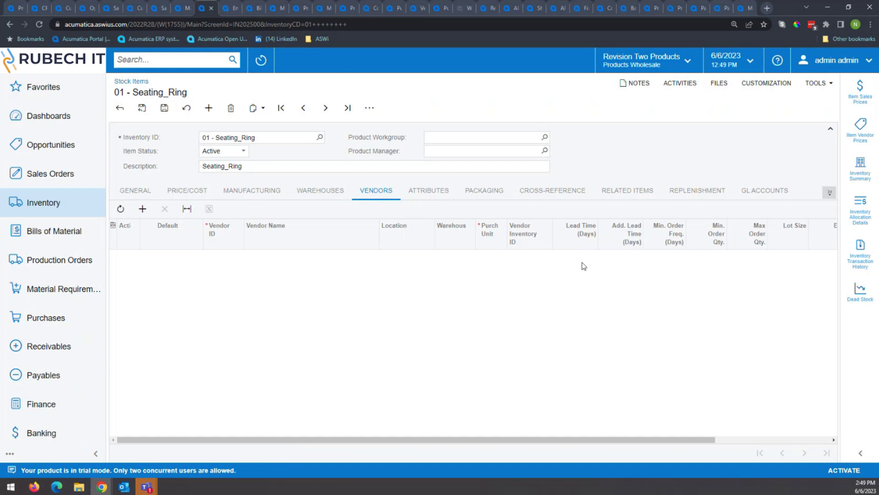
click(545, 191)
click(142, 208)
click(134, 243)
click(137, 264)
click(215, 241)
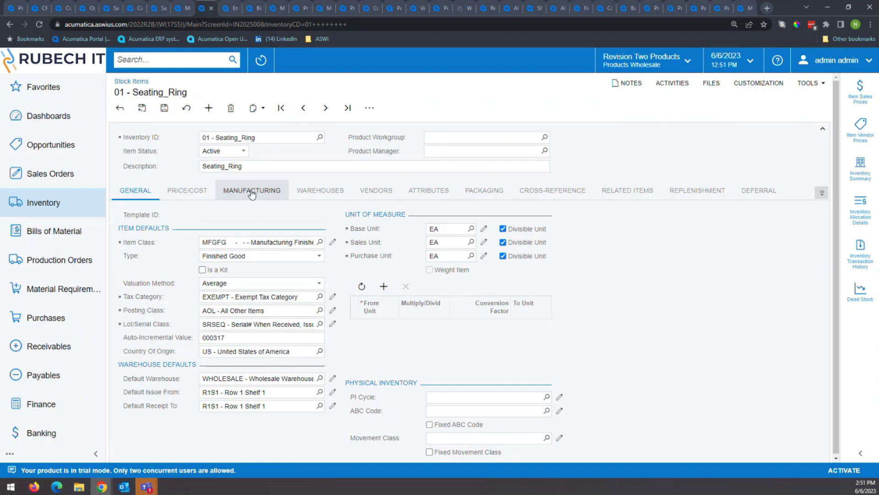
Step: Check the item's default and planning BOM fields, and open BOM000005's operation 0010 Assembly in the Engineering Workbench
click(251, 191)
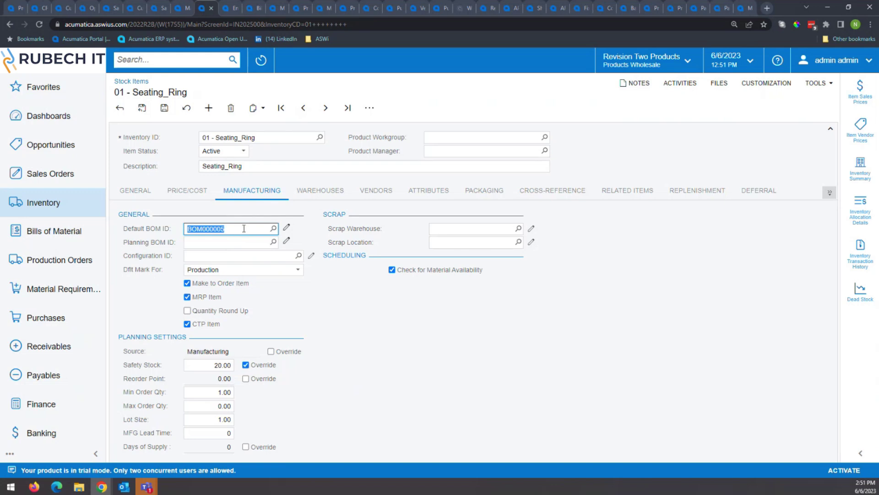
click(243, 243)
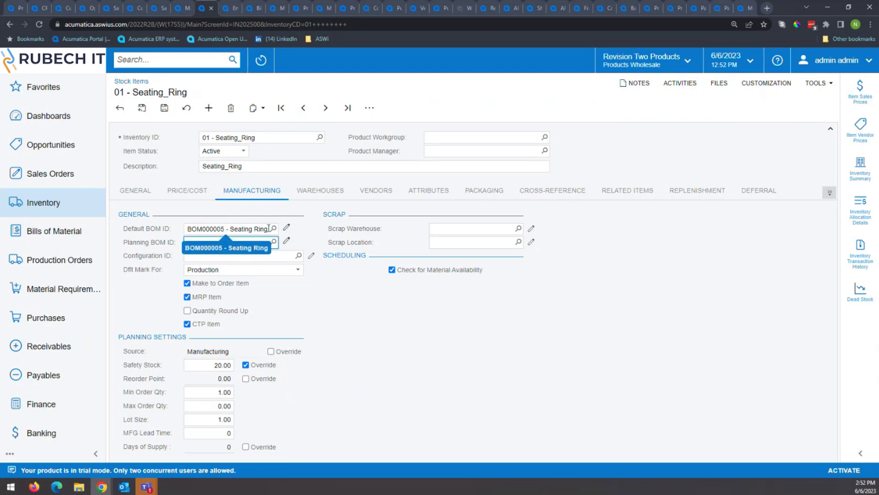
click(235, 9)
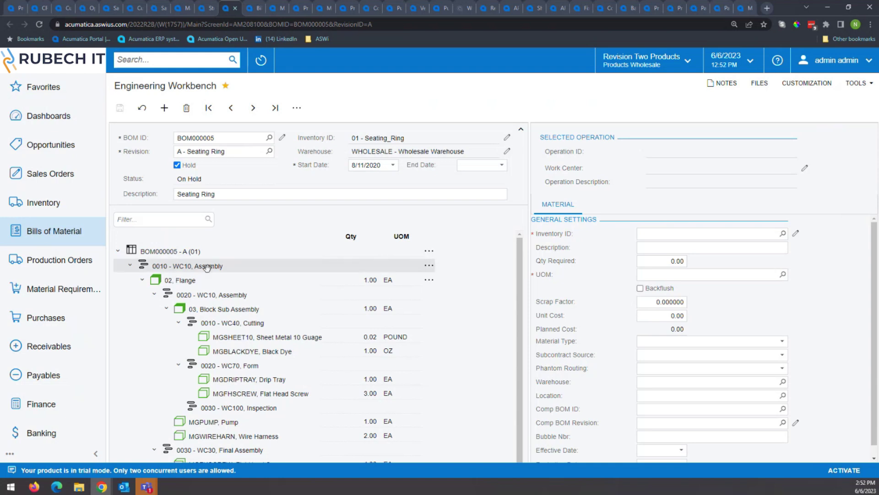
click(177, 265)
click(521, 70)
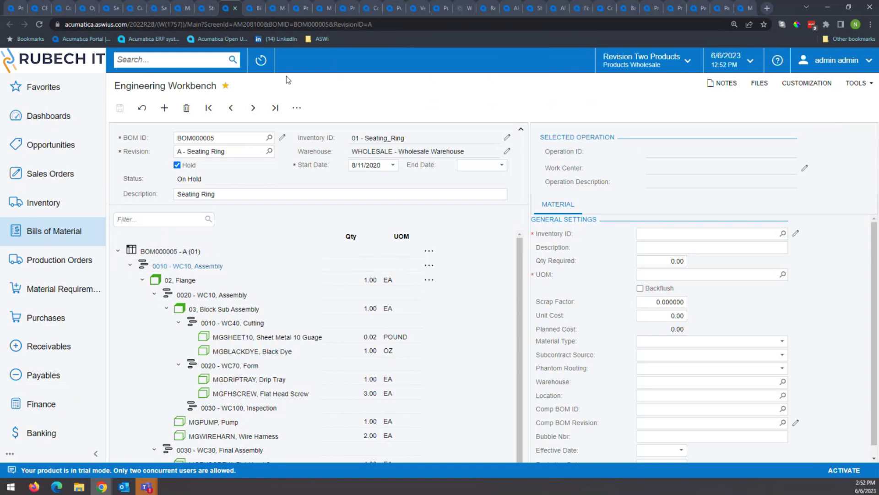
click(37, 25)
click(209, 267)
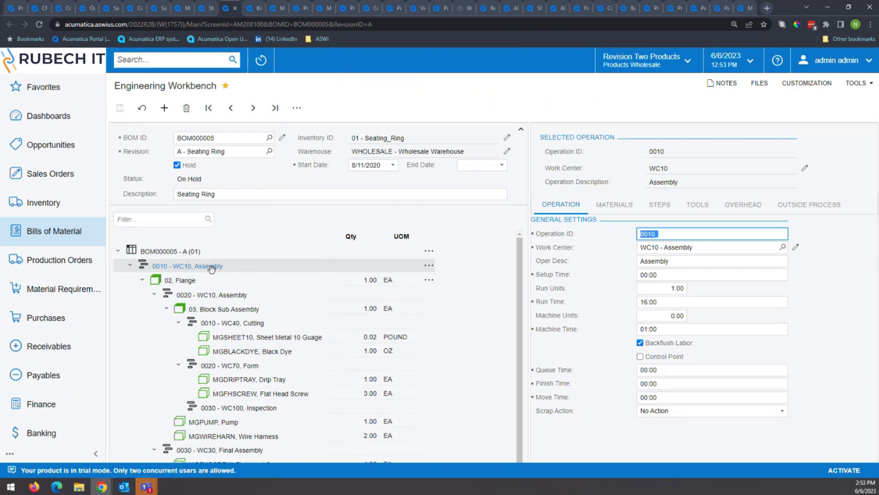
Step: Start an overhead line for operation 0010 to examine the selectable overheads, and return to its general settings
click(743, 206)
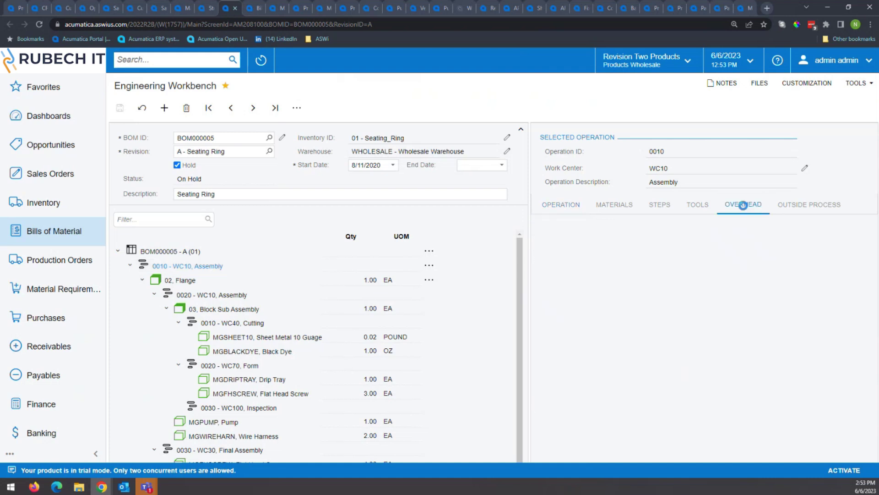
click(564, 223)
click(609, 263)
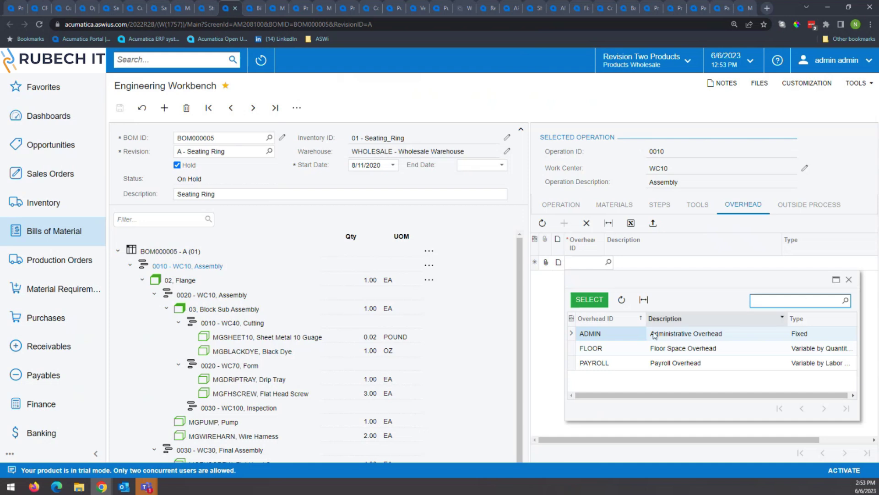
click(619, 352)
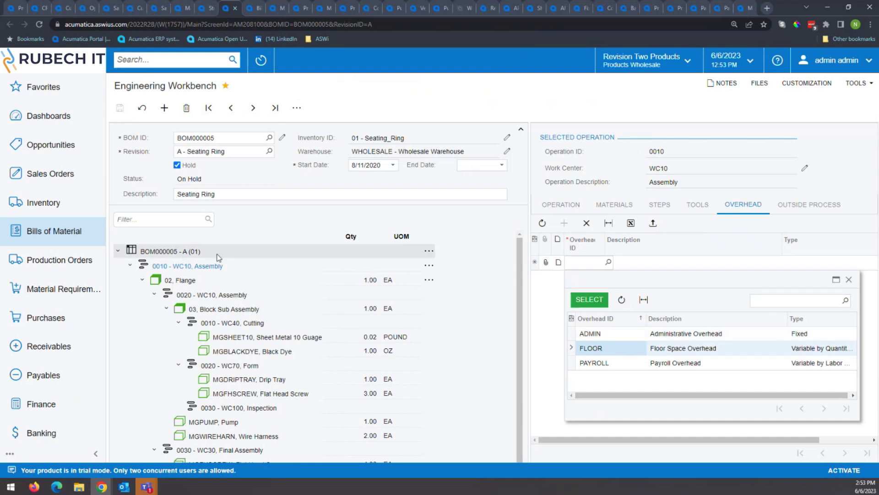
scroll(213, 266, down, 2)
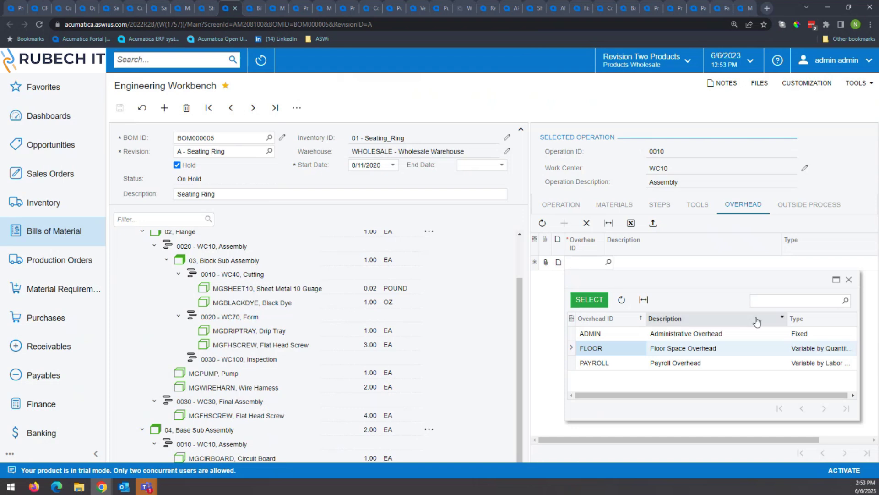
click(850, 281)
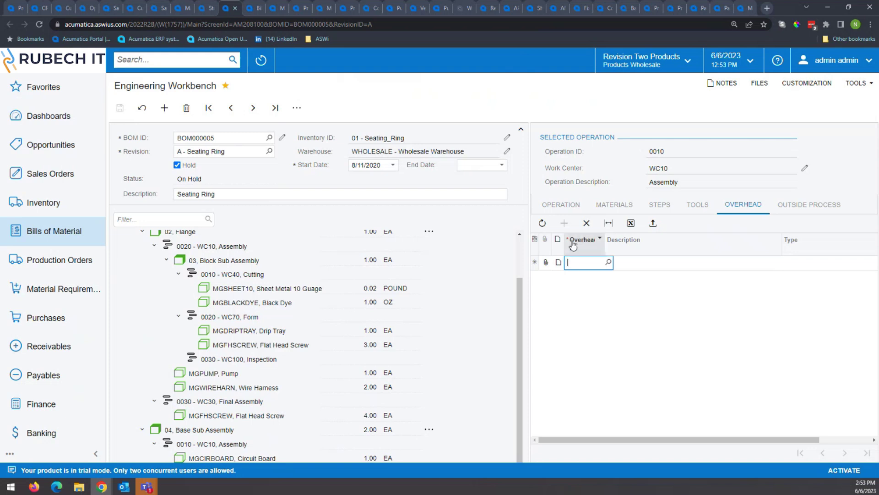
click(562, 209)
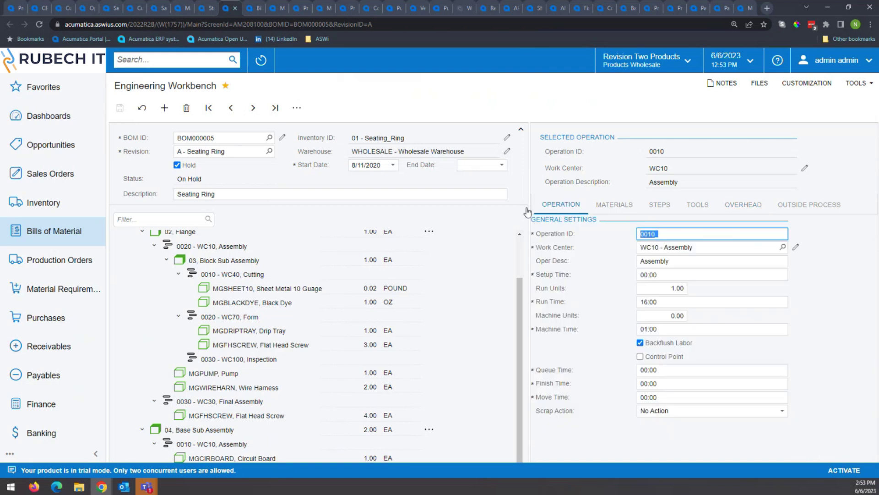
Step: Examine operation 0010's materials and the nested Flange and Base subassemblies, comparing them with the Bill of Material record for BOM000005
scroll(196, 258, up, 2)
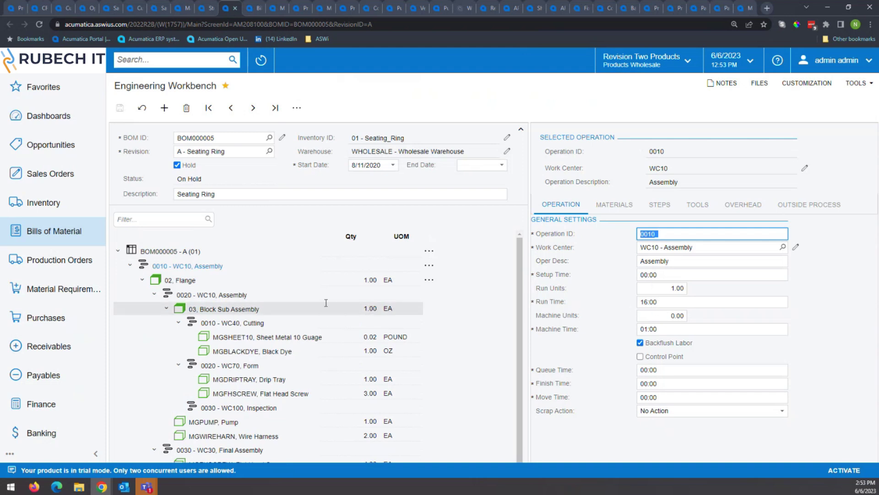
click(223, 284)
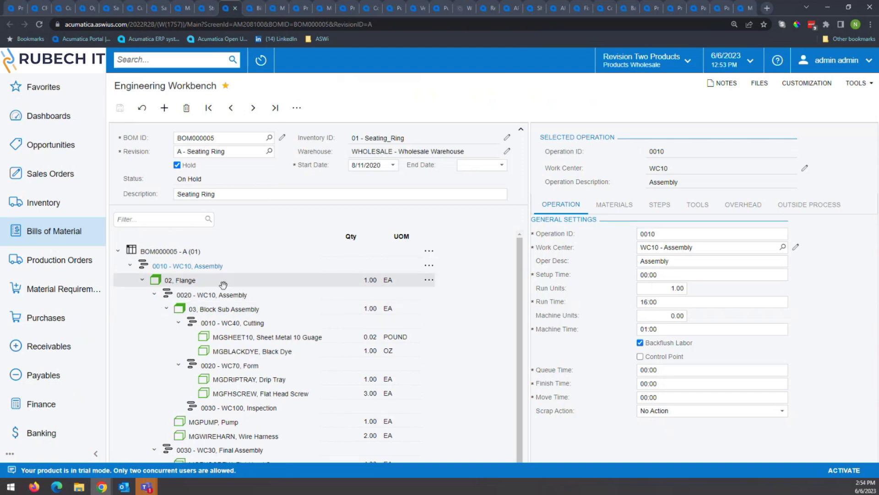
click(616, 205)
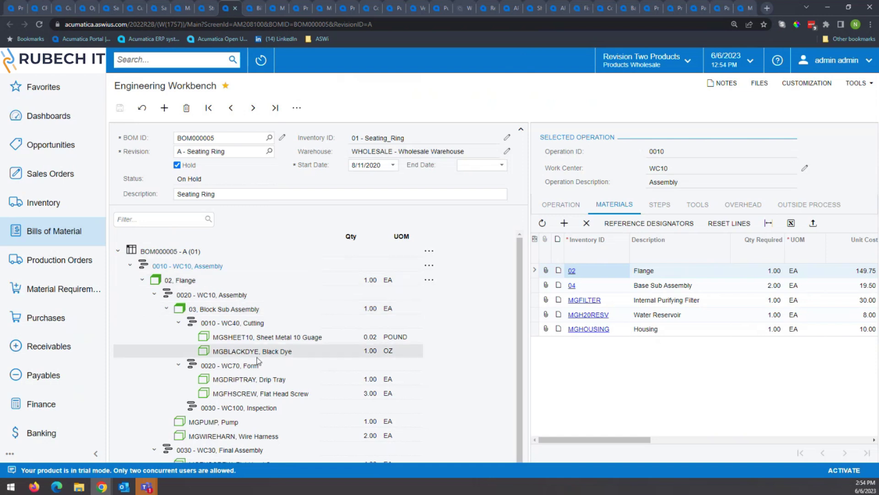
scroll(258, 369, down, 2)
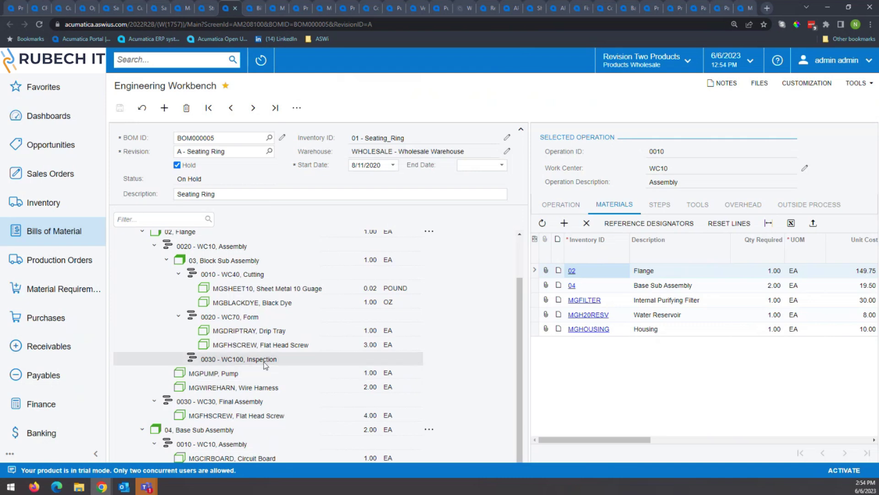
click(257, 9)
drag(258, 335, 256, 268)
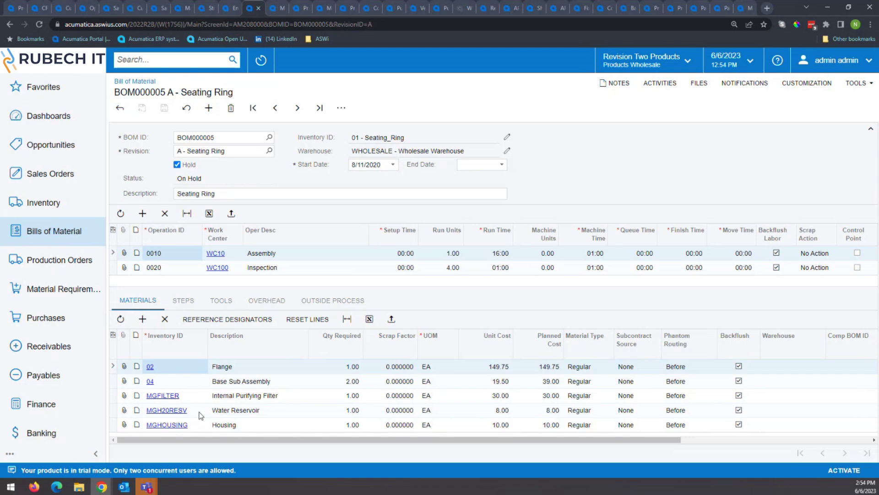
click(234, 11)
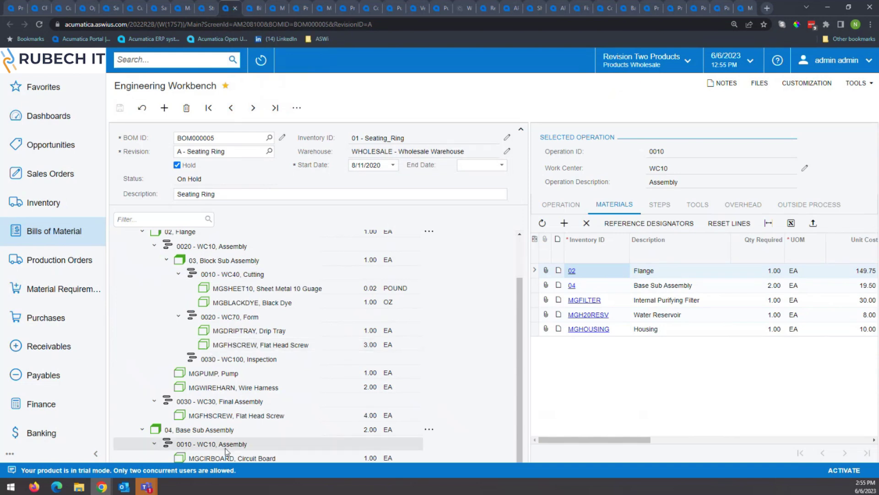
scroll(229, 431, up, 2)
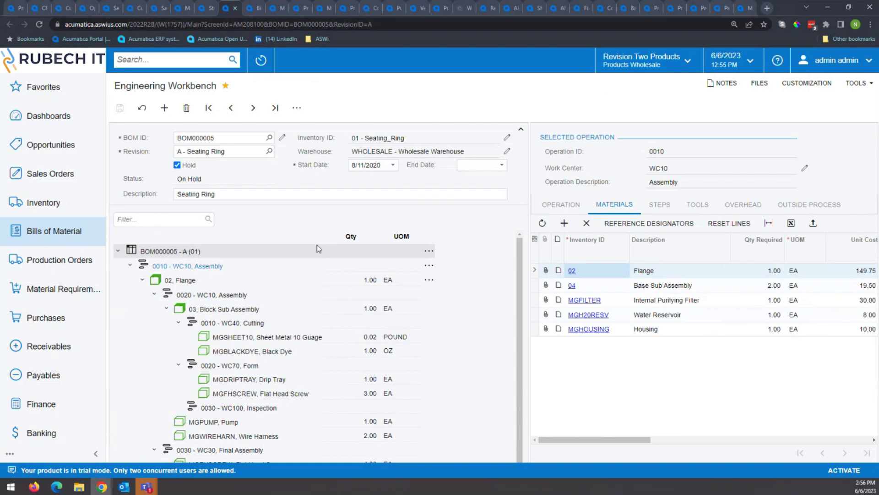
click(254, 13)
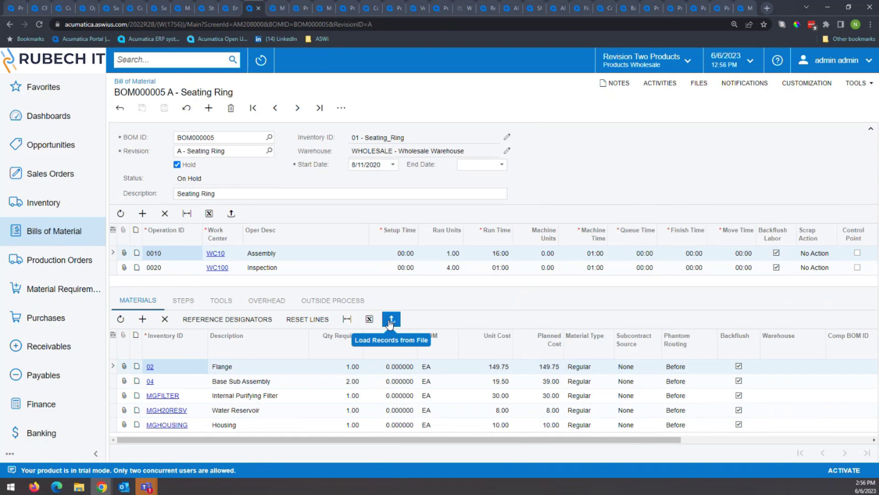
Step: View the MRP Display, run the Regenerate MRP process, and return to the Material Requirements Planning screen list
click(282, 9)
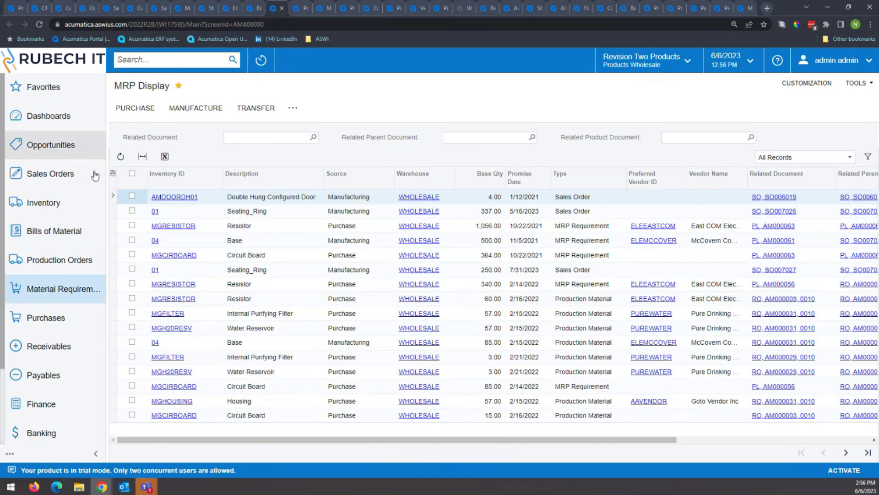
click(66, 291)
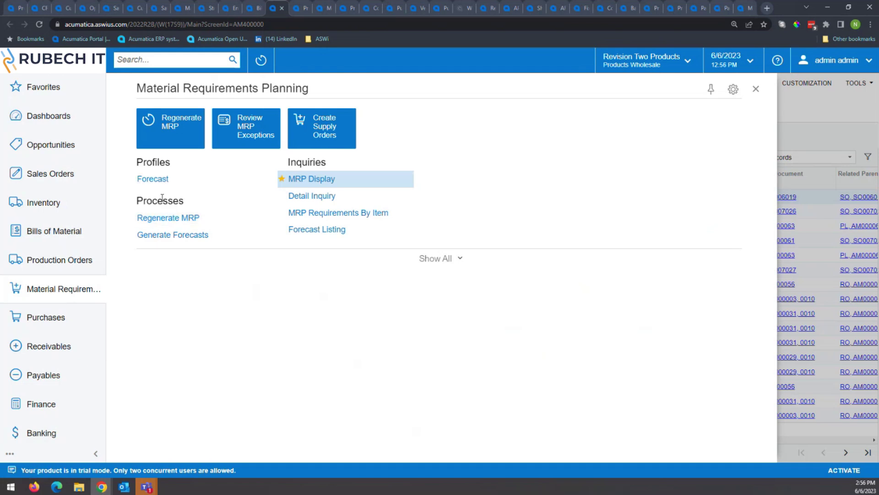
click(166, 222)
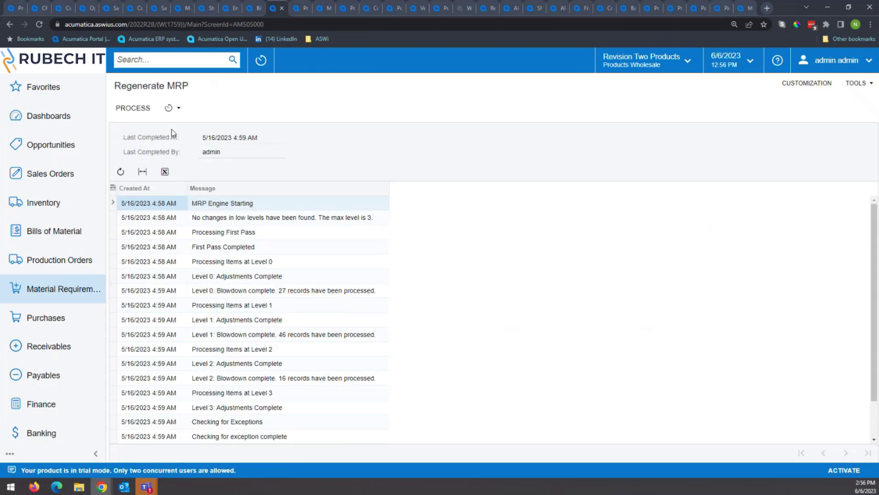
click(131, 112)
click(65, 288)
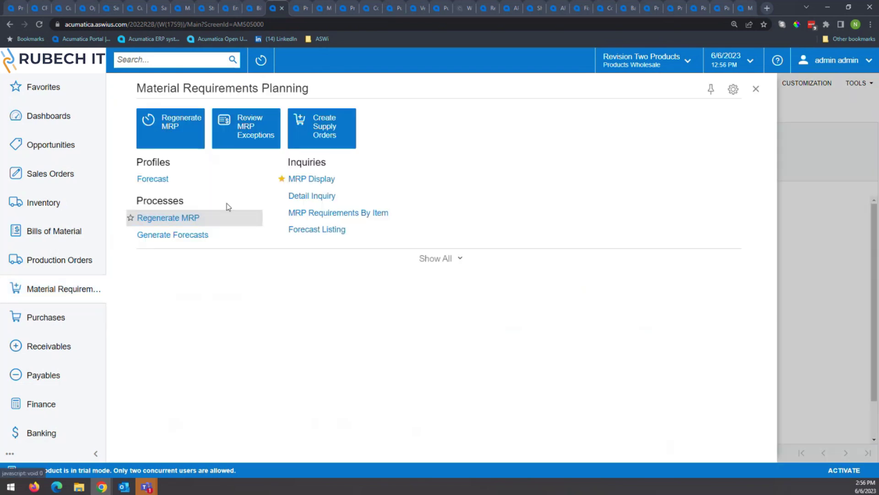
Step: Examine the MRP Display's planning lines and related documents, and review the filter options for the requirement type without applying any
click(755, 90)
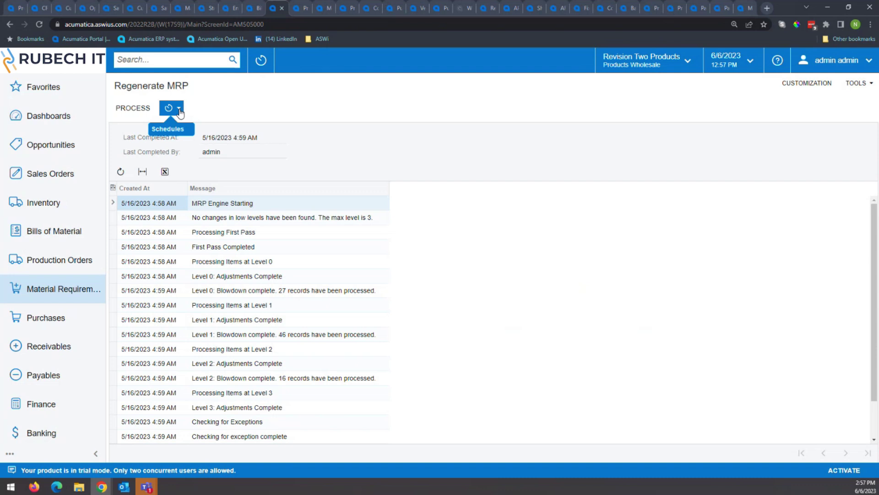
click(51, 292)
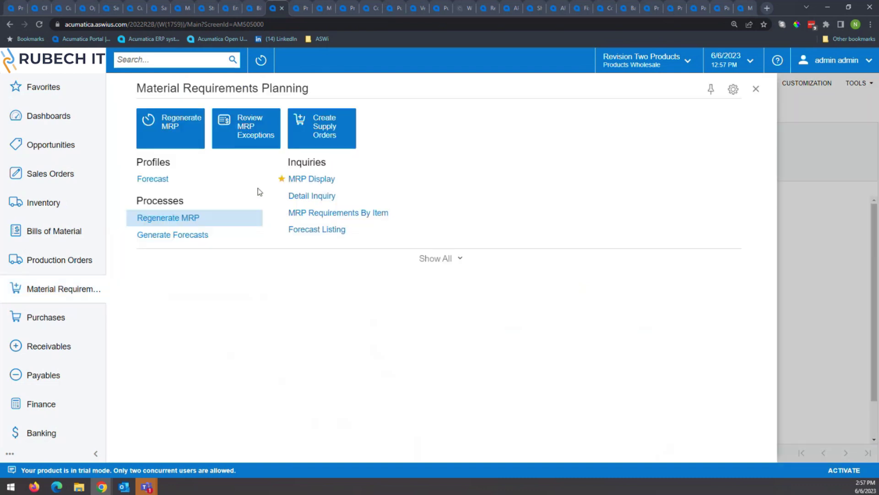
click(316, 179)
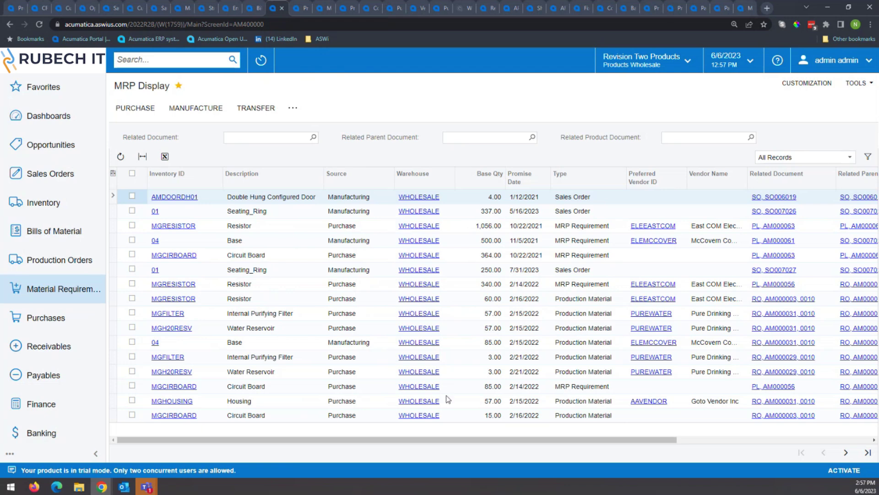
drag(456, 444, 601, 443)
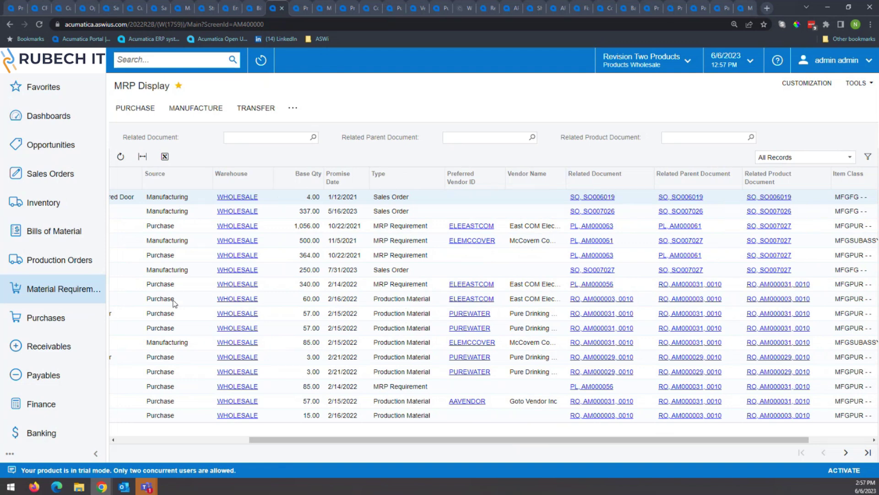
click(389, 173)
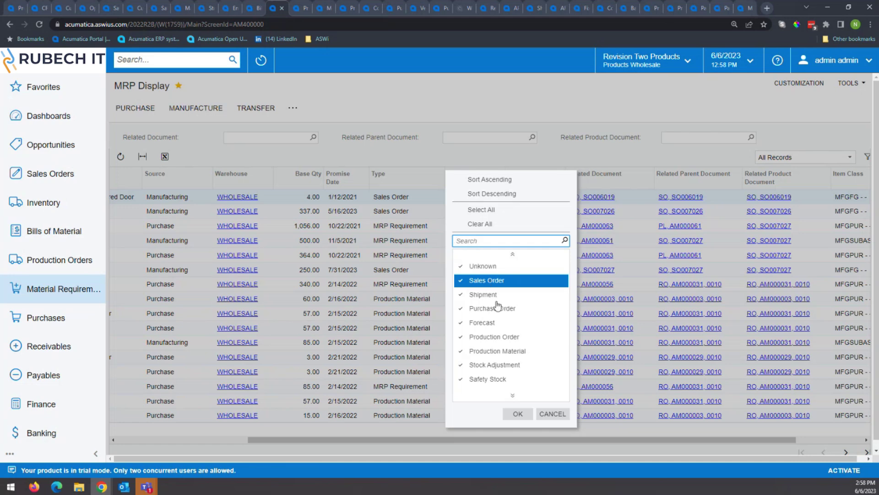
scroll(504, 330, down, 1)
click(553, 414)
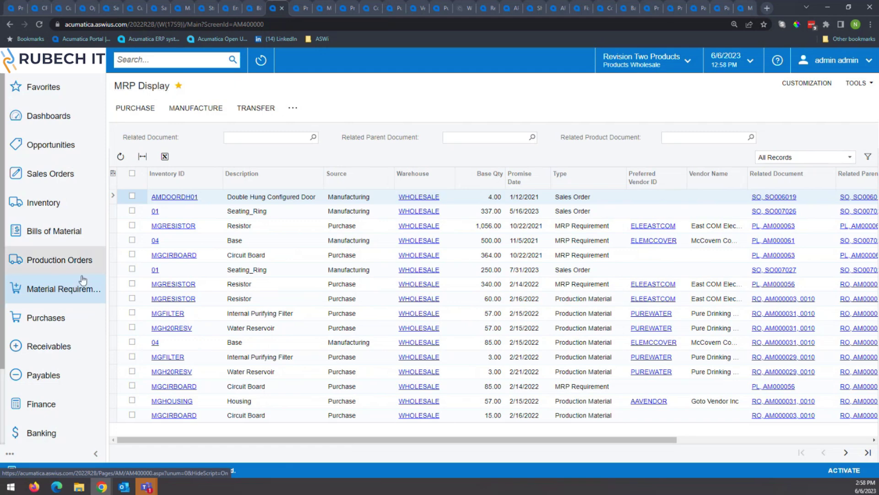
Step: Show all Material Requirements Planning screens and open the MRP Exceptions inquiry separately to examine the listed exceptions
click(67, 293)
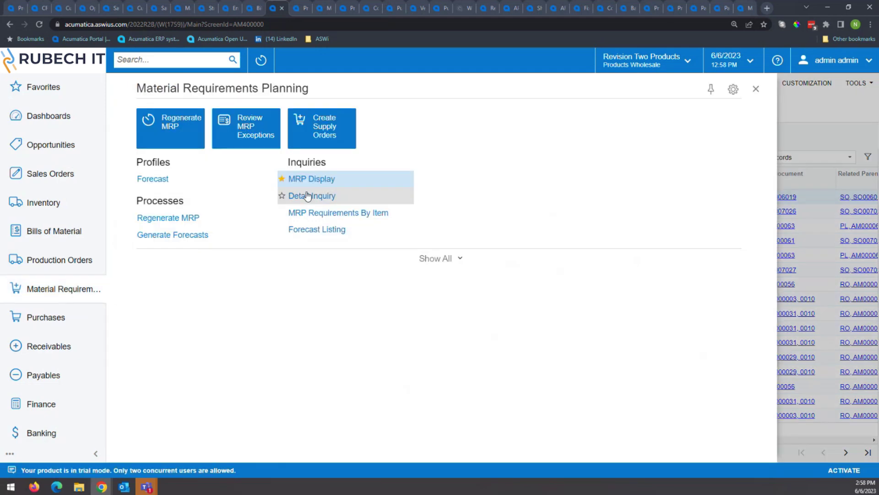
click(427, 259)
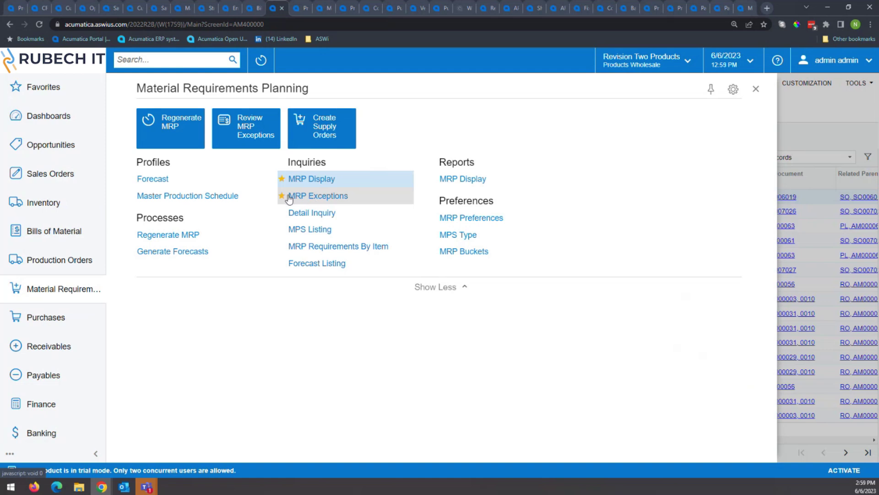
right_click(328, 197)
click(321, 214)
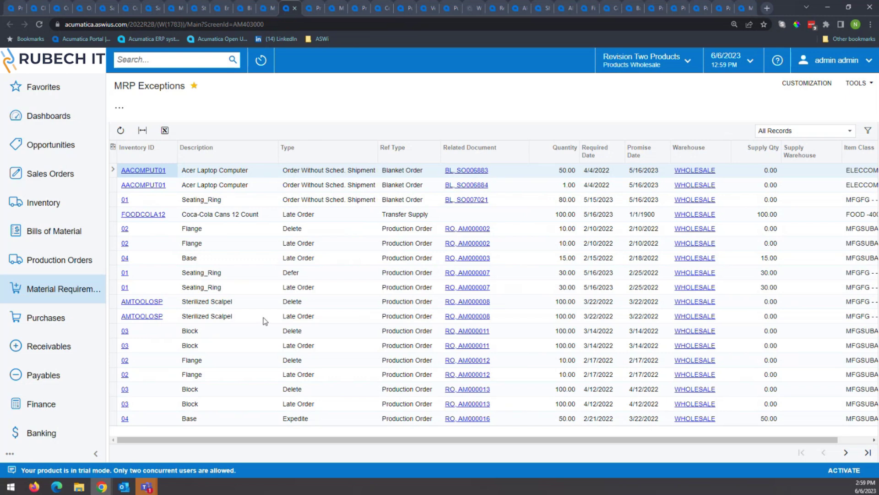
Step: Open production order AM000064 for the Base item and examine its references and its planned, actual and variance totals
click(316, 10)
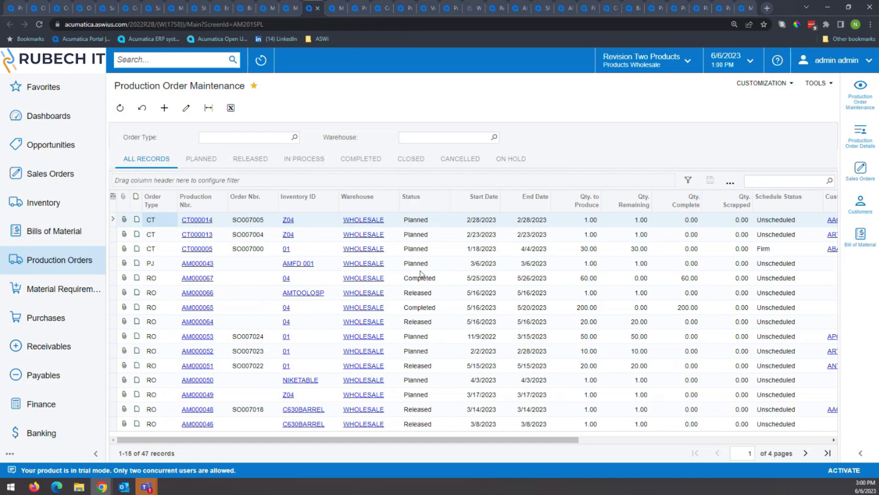
click(204, 322)
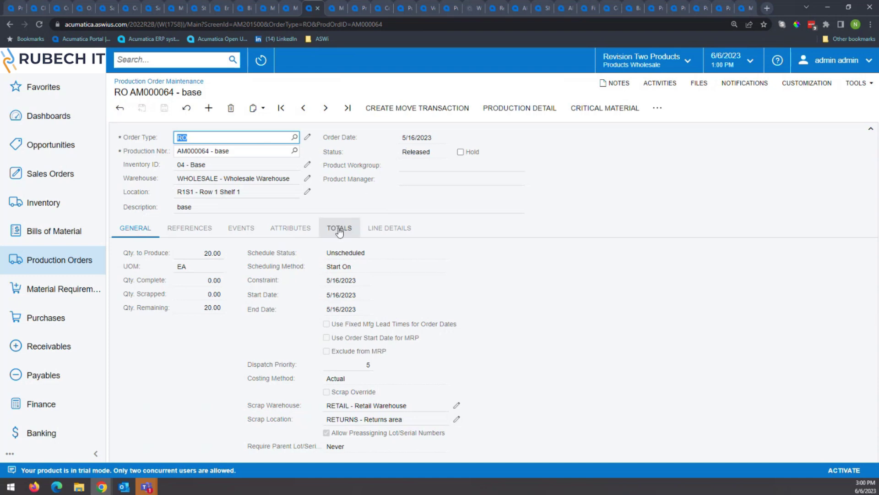
click(180, 230)
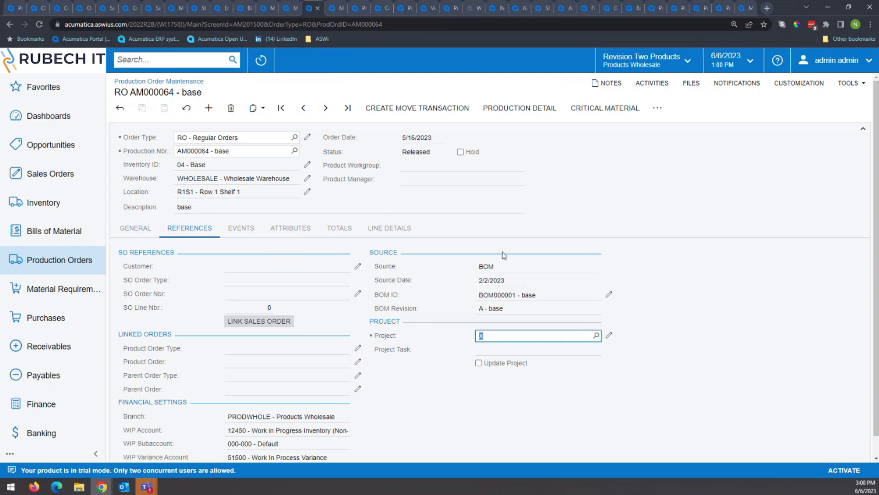
click(347, 233)
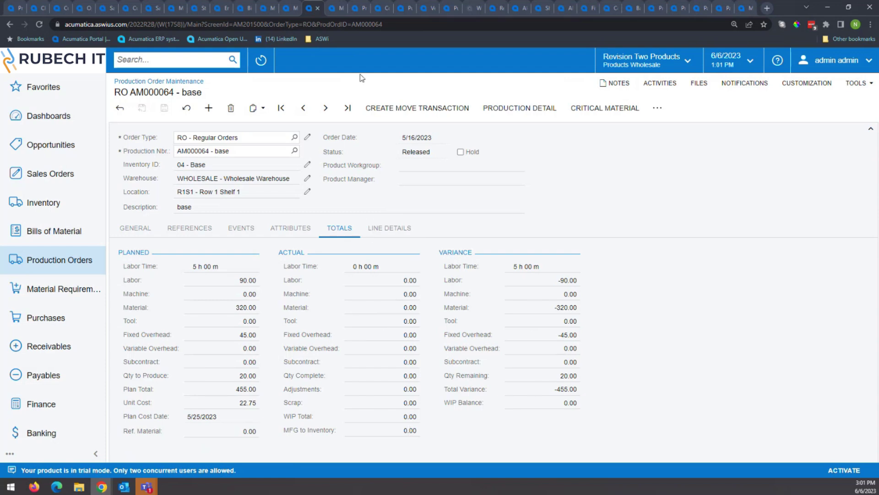
Step: Examine the operations in Multiple Production Clock Entry and the Production Ticket with Barcode report
click(335, 8)
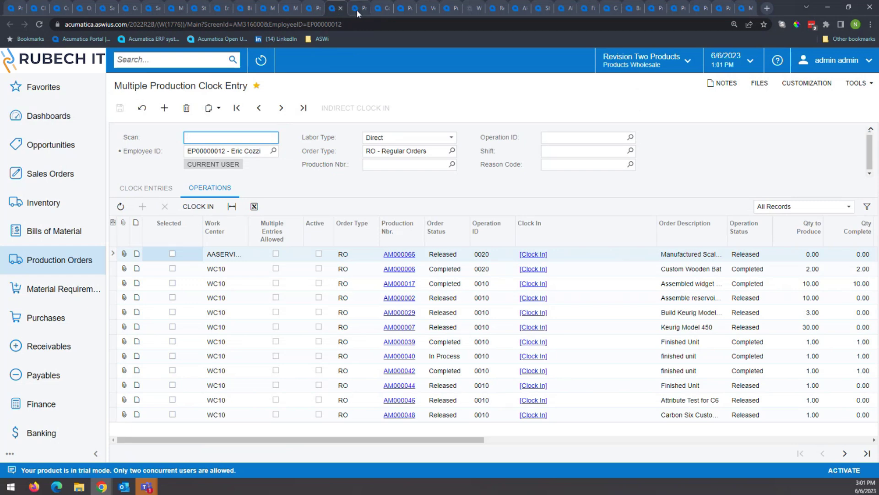
click(357, 10)
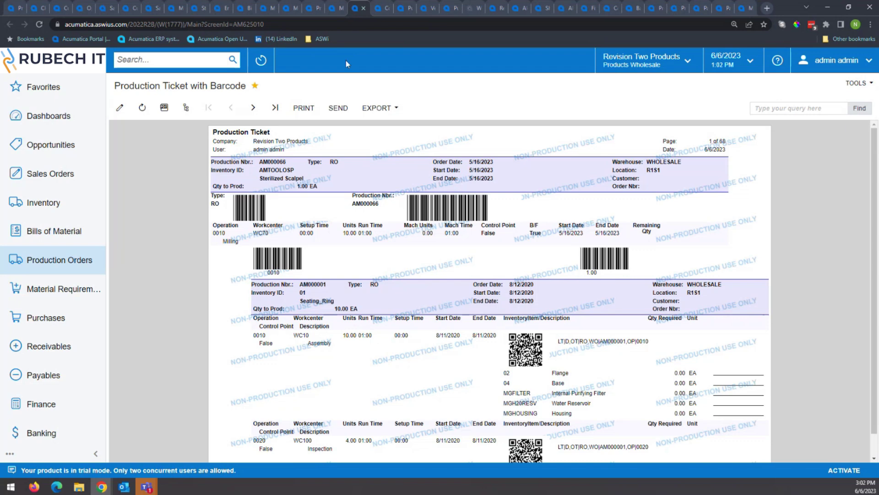
click(343, 8)
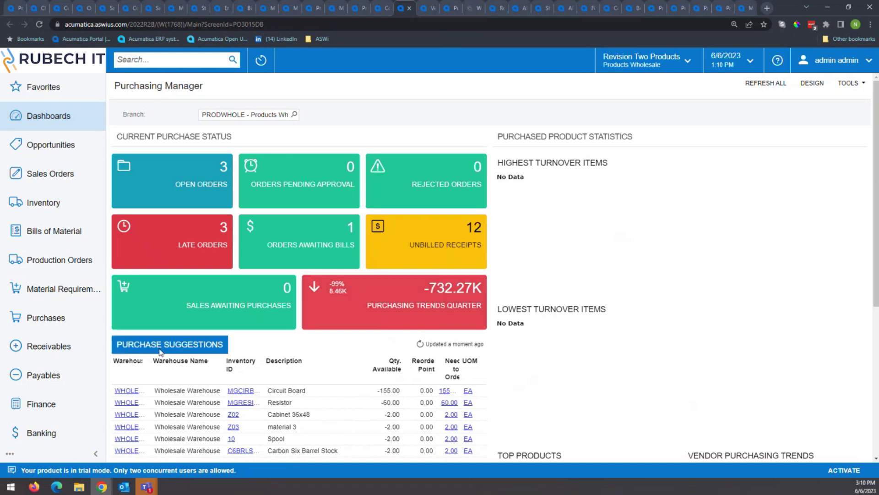
Step: Examine the Purchasing Manager dashboard and the full Purchase Suggestions list behind it
scroll(208, 373, down, 1)
scroll(208, 372, down, 3)
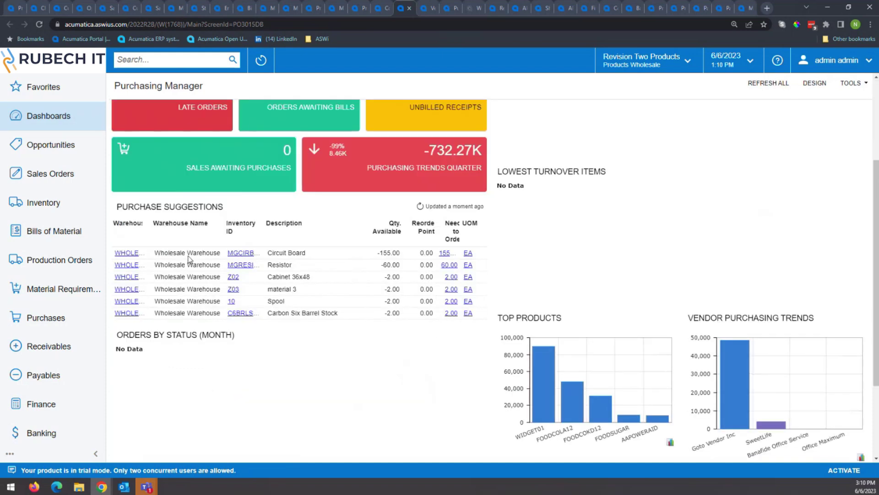
click(179, 209)
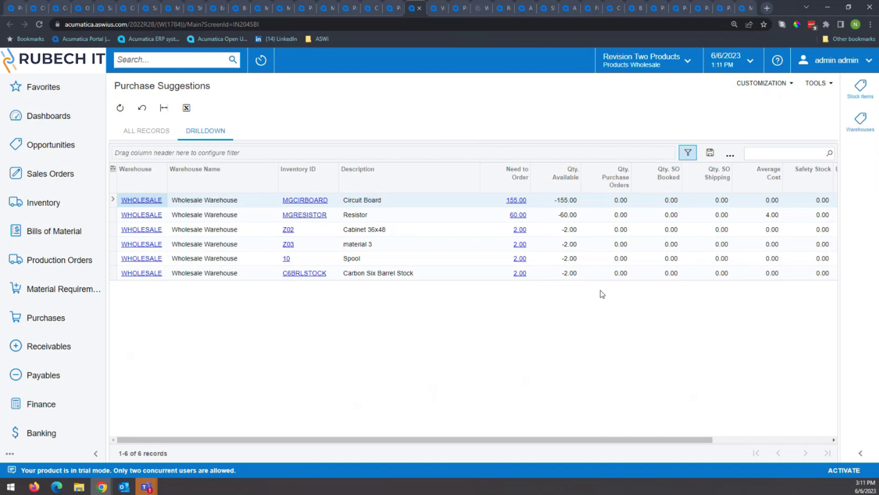
click(419, 10)
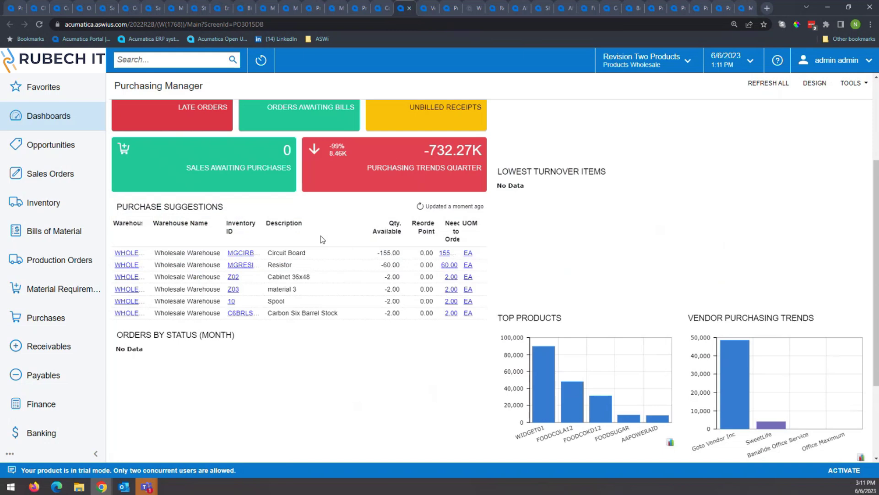
scroll(322, 239, up, 3)
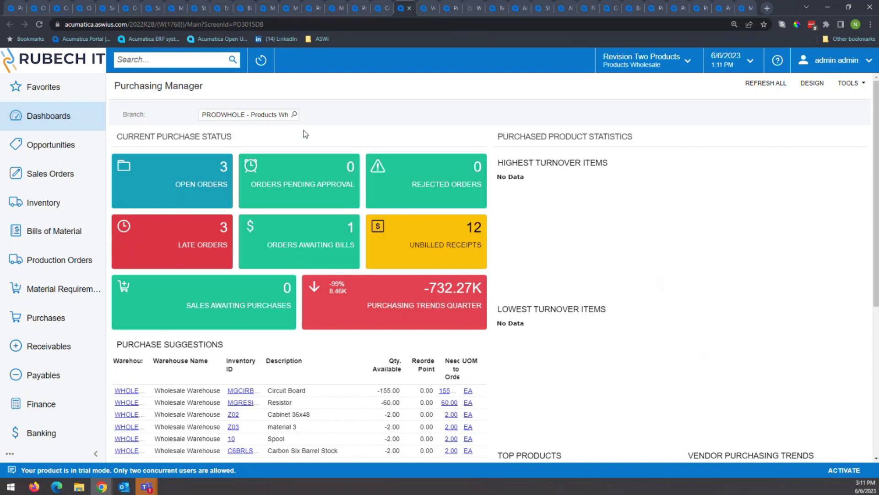
Step: Reload the Vendors list, open vendor AASERVICES, and examine its purchase settings
click(430, 10)
click(511, 79)
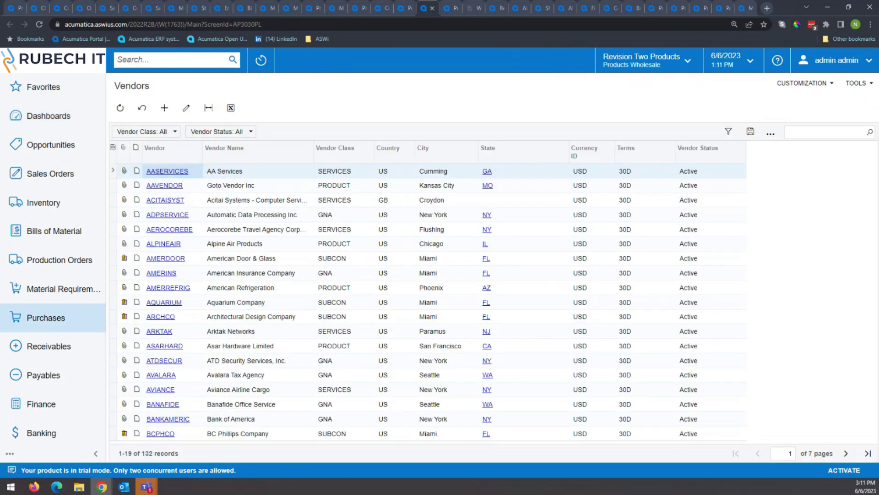
click(37, 26)
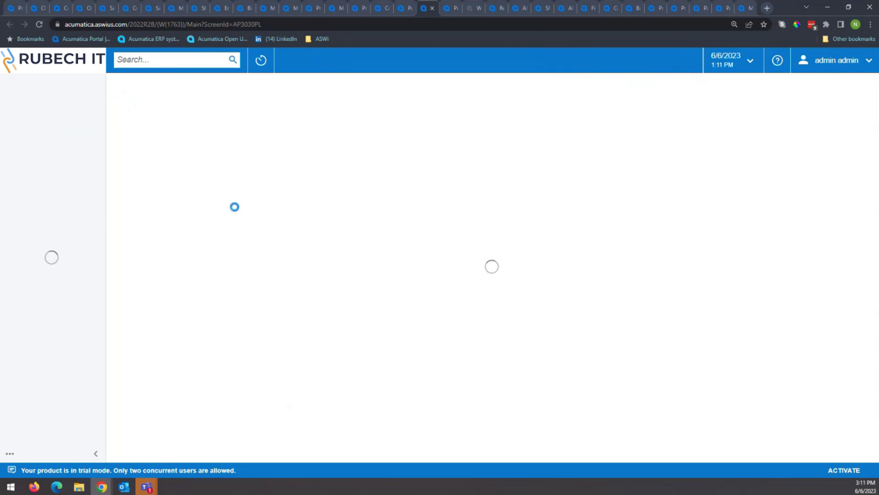
click(166, 170)
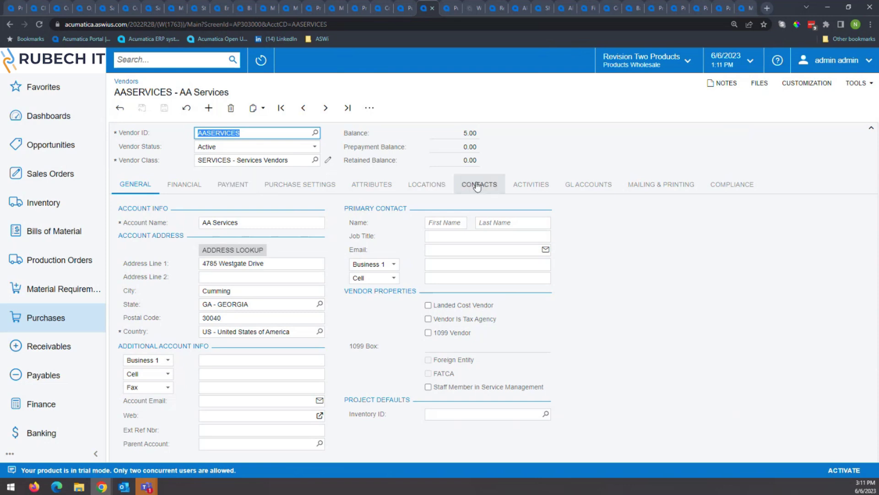
click(294, 186)
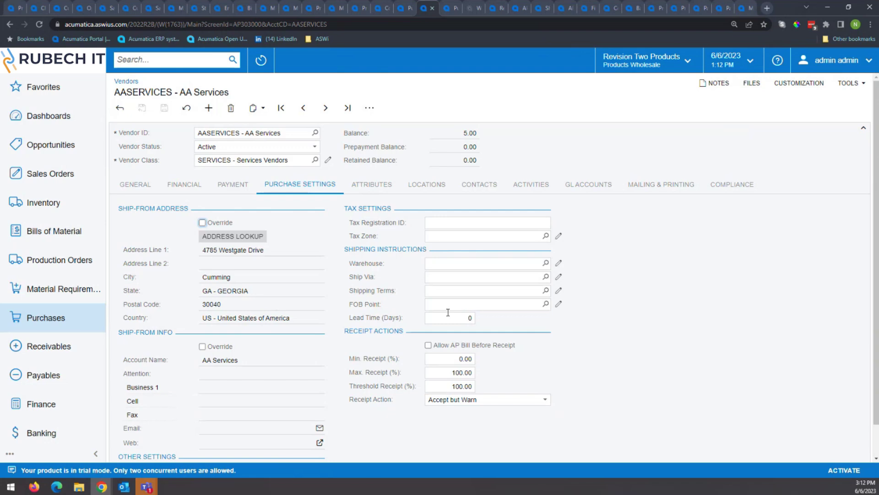
Step: Open purchase order PO001903 and examine its line items, option to load records from a file, and approvals
click(450, 9)
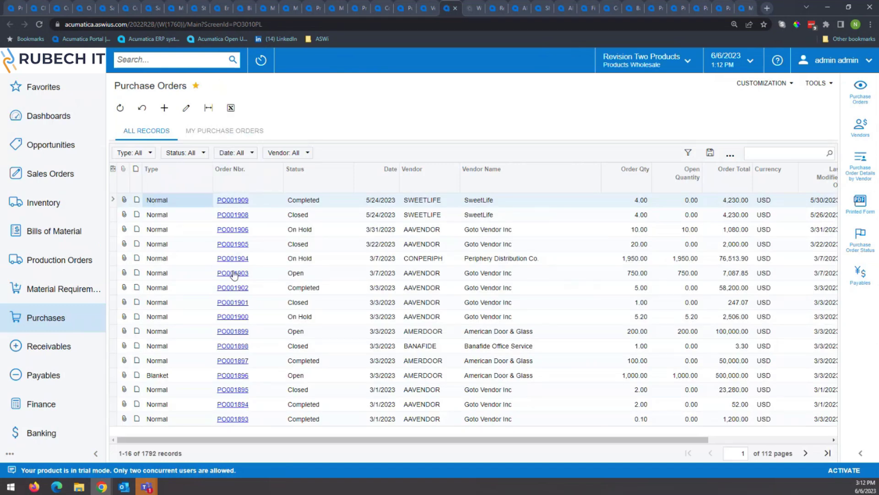
click(228, 269)
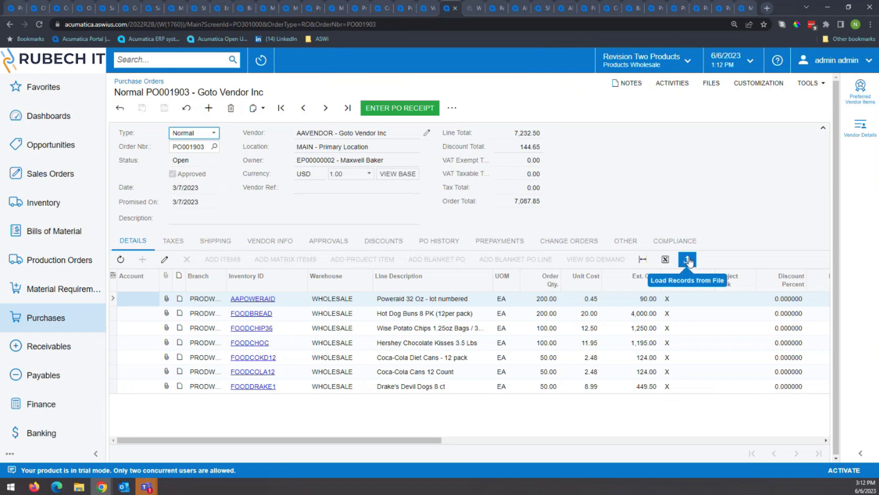
click(688, 260)
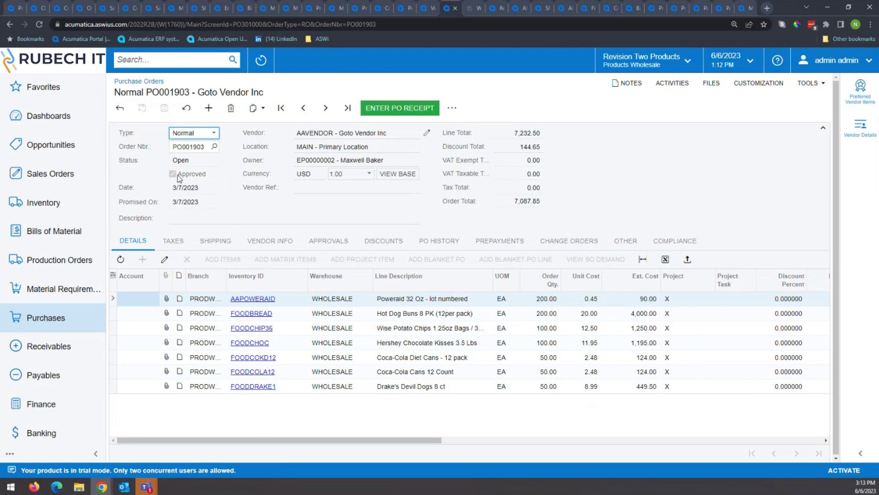
click(331, 246)
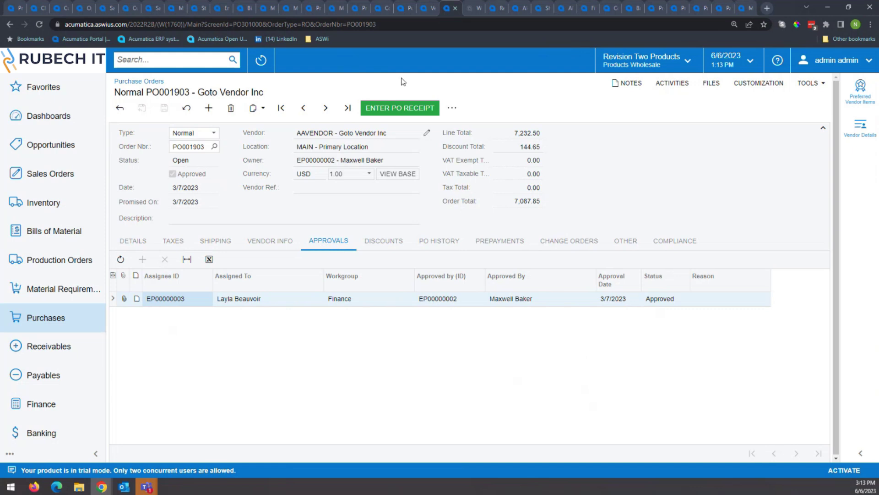
Step: Examine the Inspect Receipt state diagram for purchase receipts and the processing actions available for PO001903
click(474, 7)
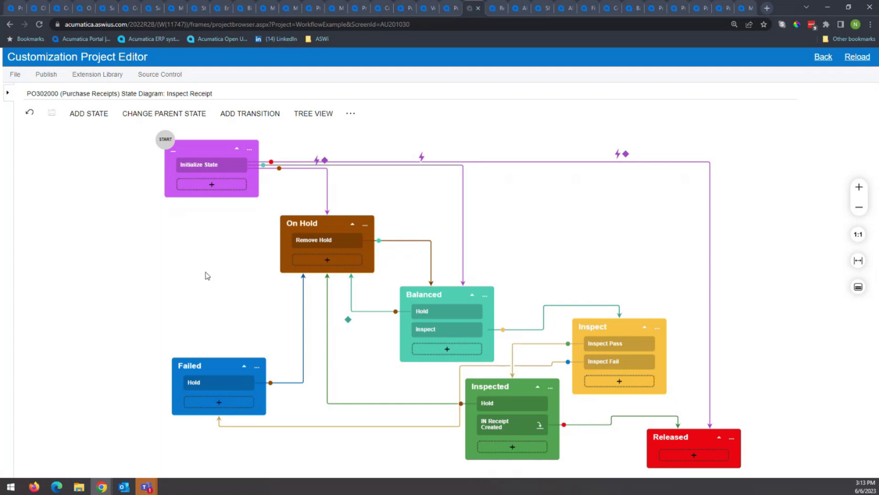
click(447, 10)
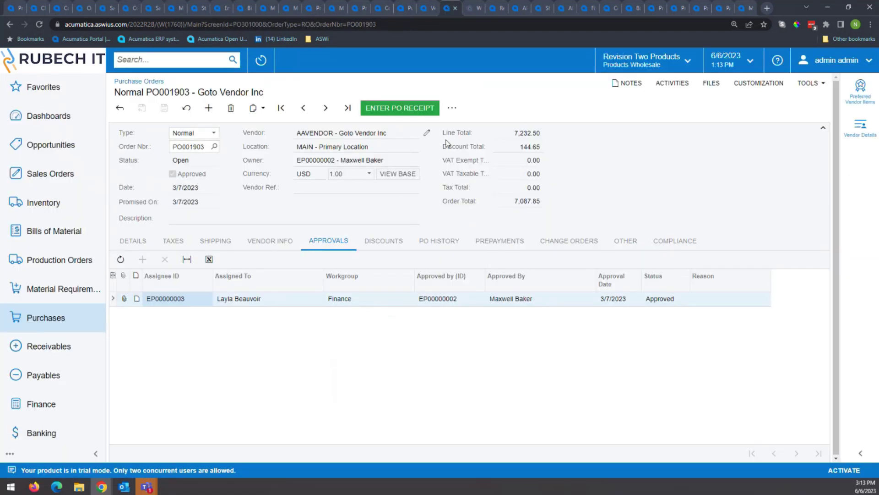
click(451, 110)
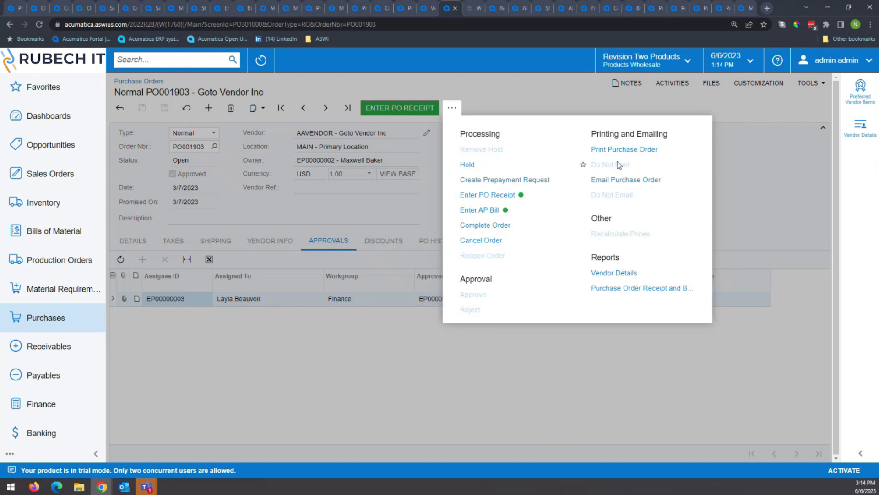
click(510, 98)
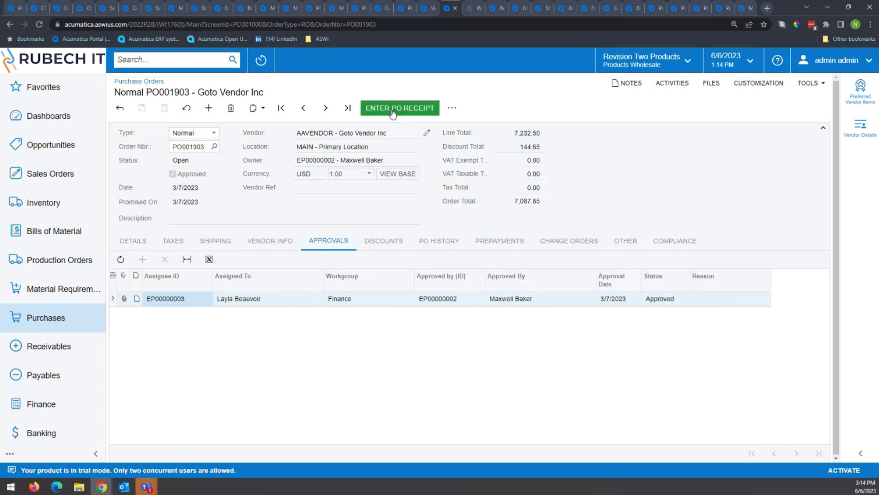
Step: Check the Receiving Clerk dashboard, and open the lot/serial details of the AAPOWERAID line on the new receipt for PO001903
click(497, 12)
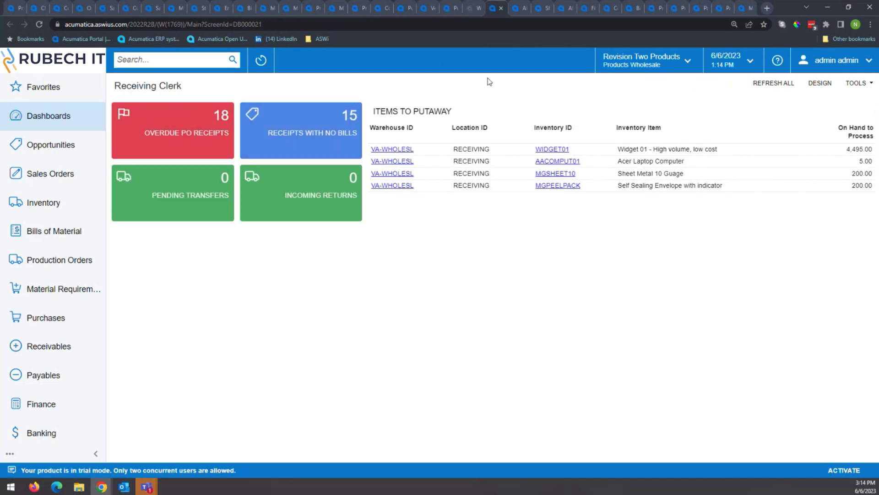
click(452, 12)
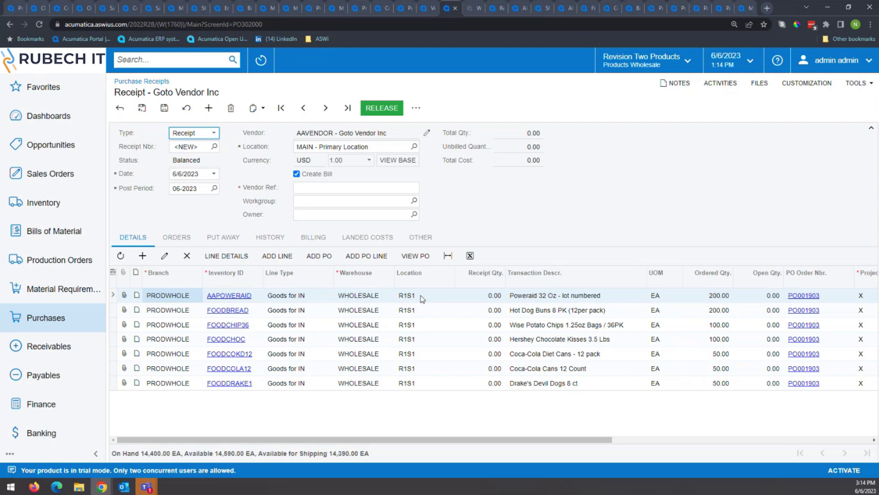
click(228, 256)
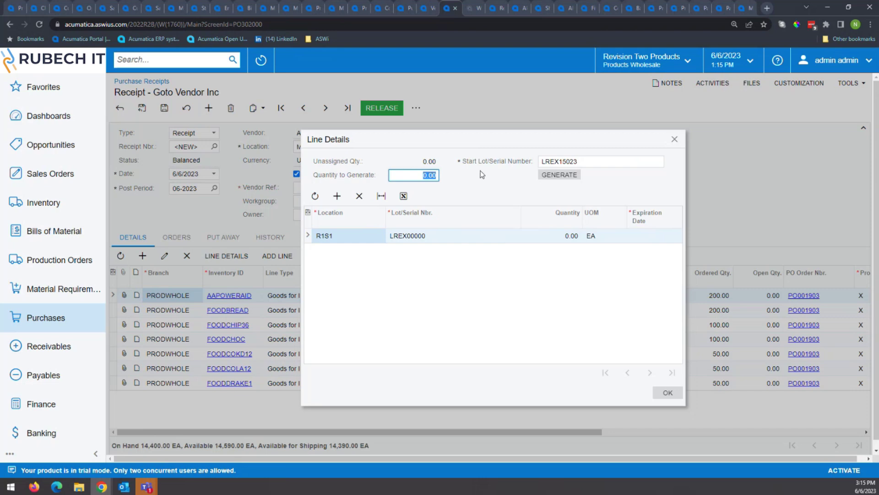
Step: Close the line details of the new receipt for PO001903, turn off Create Bill, and set the vendor reference to ytres7654
key(Escape)
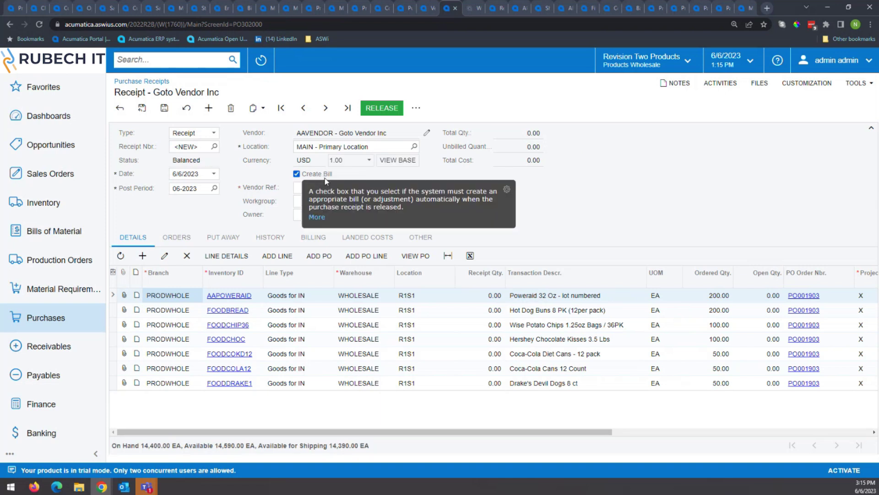
click(297, 174)
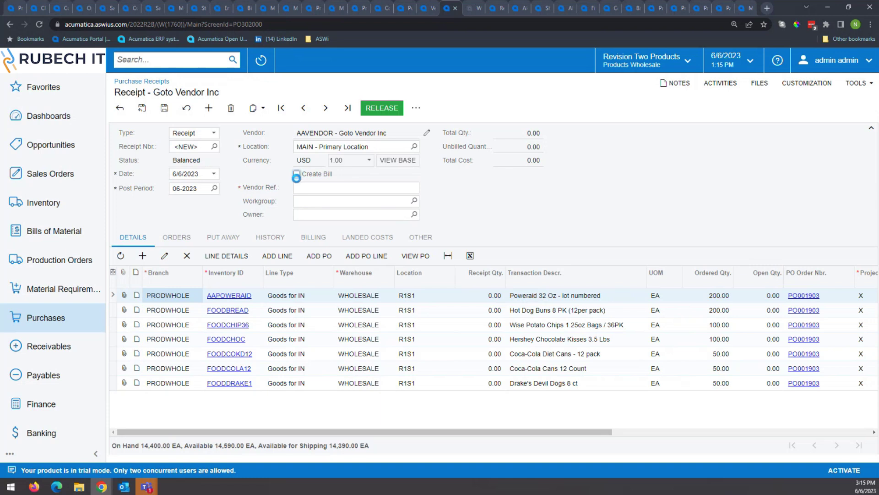
click(327, 188)
text(ytre)
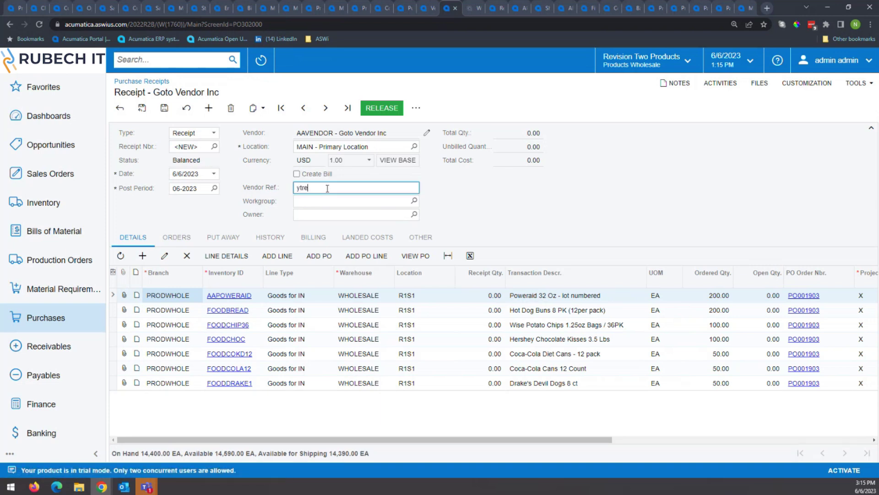
text(s7654)
mouse_move(313, 177)
Step: Reload and examine the AP Clerk dashboard, and open the Bills and Adjustments list under Payables
click(39, 23)
click(39, 24)
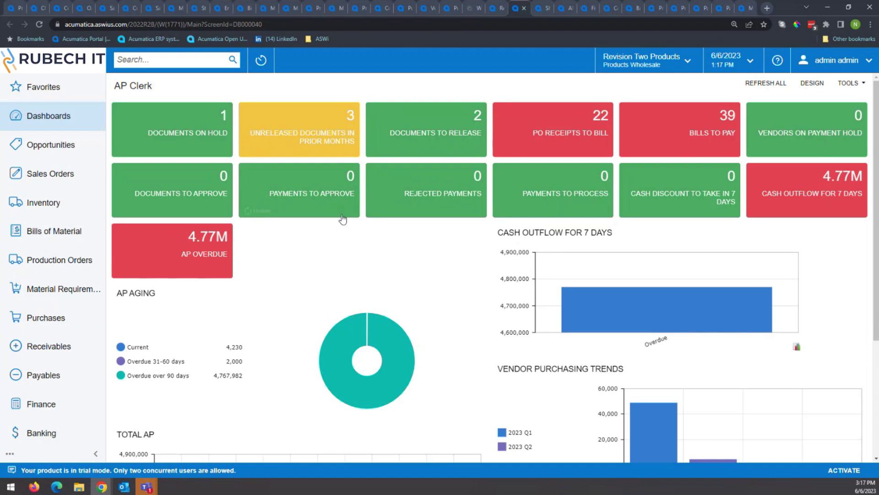
scroll(312, 213, down, 1)
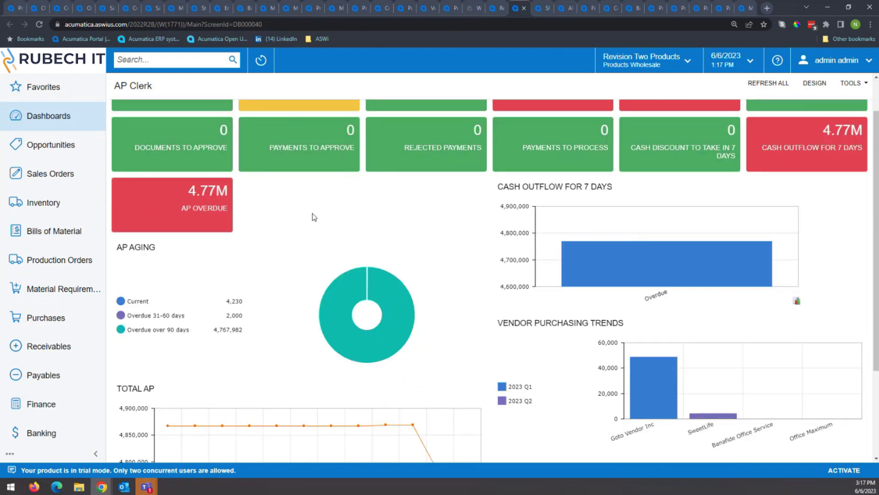
scroll(312, 213, up, 1)
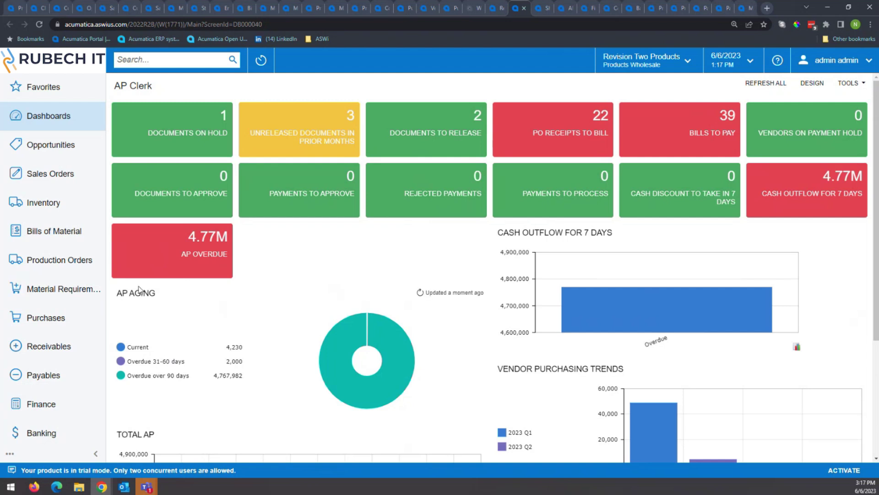
click(51, 374)
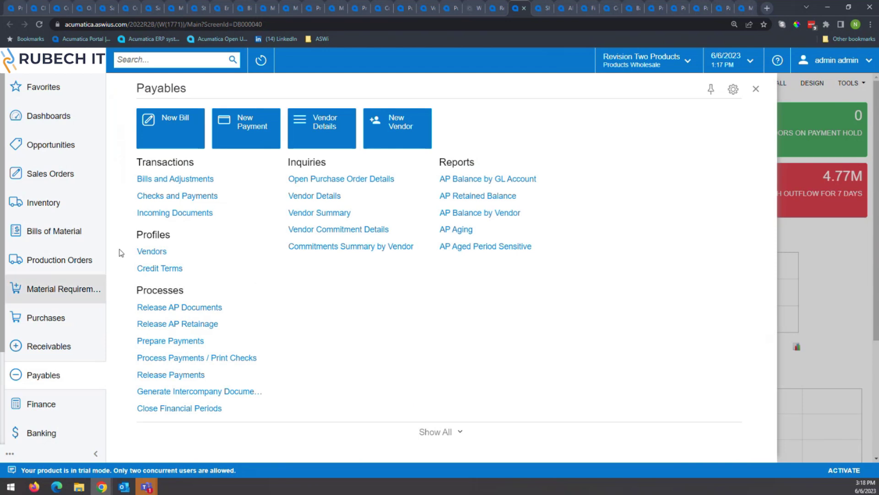
click(168, 180)
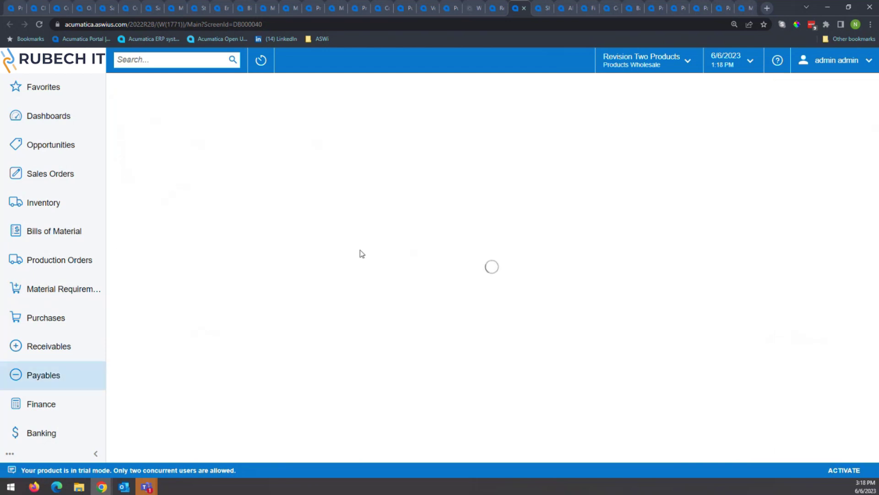
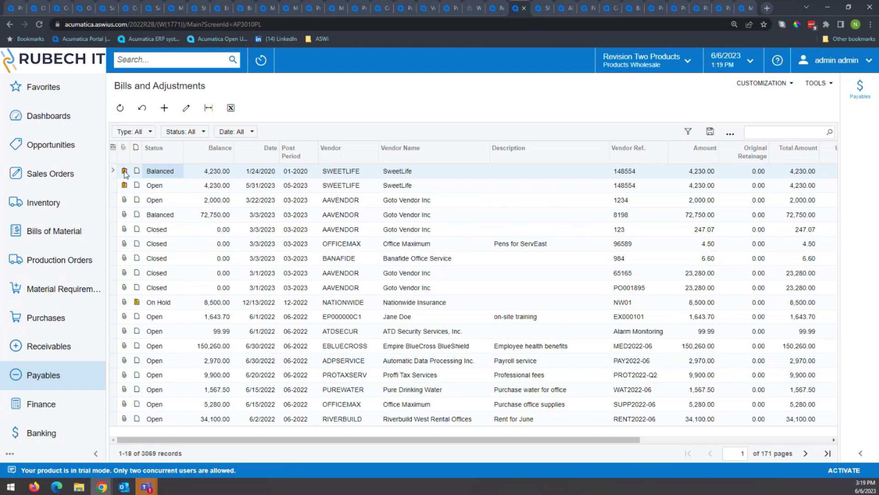
Step: Open Prepare Payments and examine the conditions available for a new automation schedule of that process
click(70, 373)
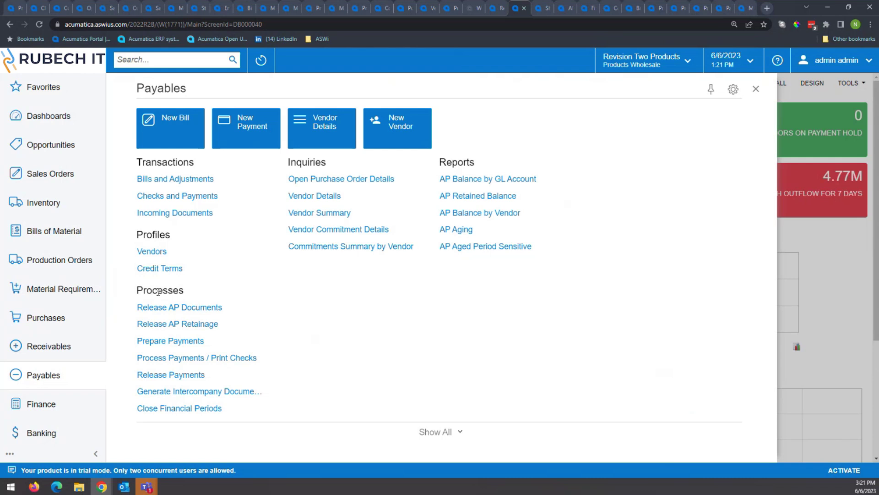
click(164, 342)
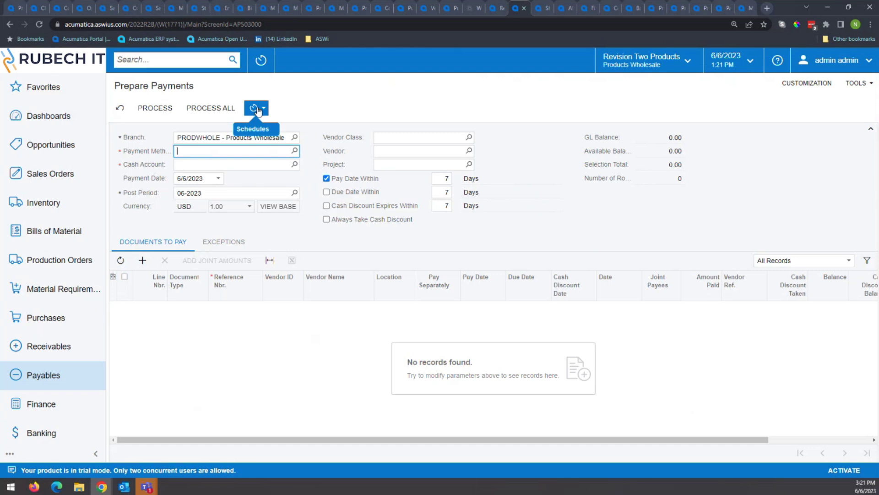
click(257, 111)
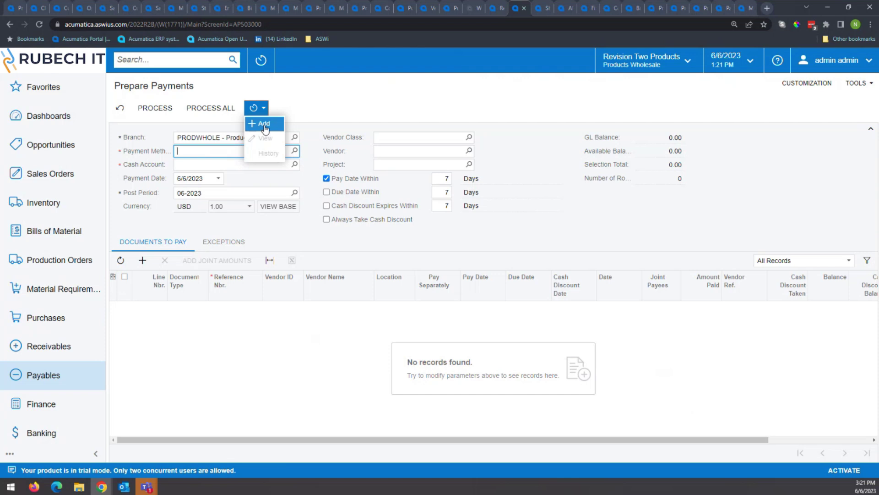
click(264, 126)
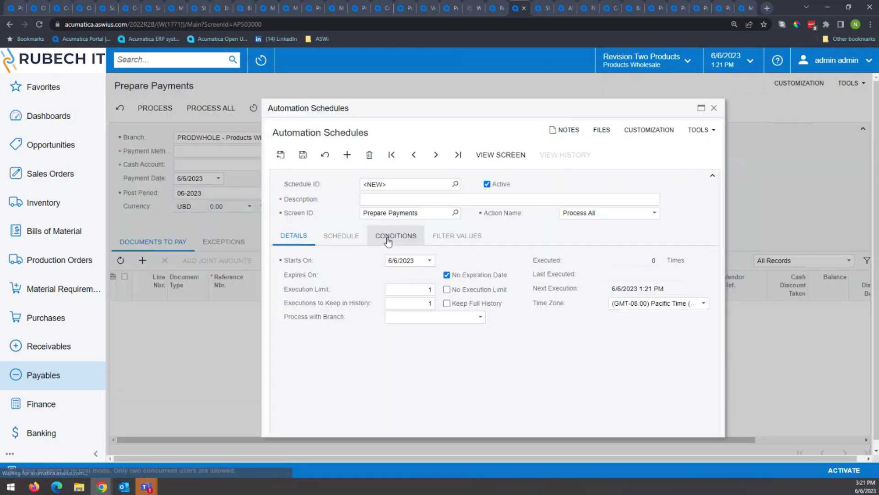
click(390, 234)
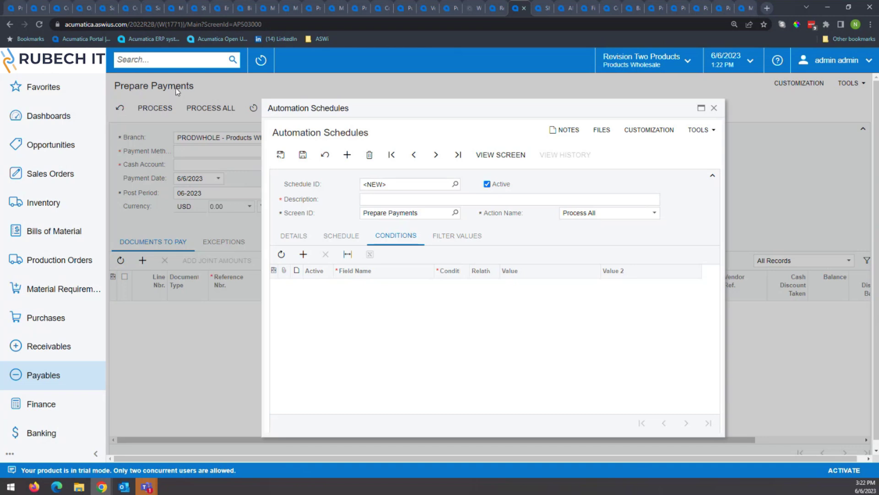
Step: Check the Shipping Clerk dashboard, and open sales order SO007027 to examine its shipment creation option
key(ctrl+Tab)
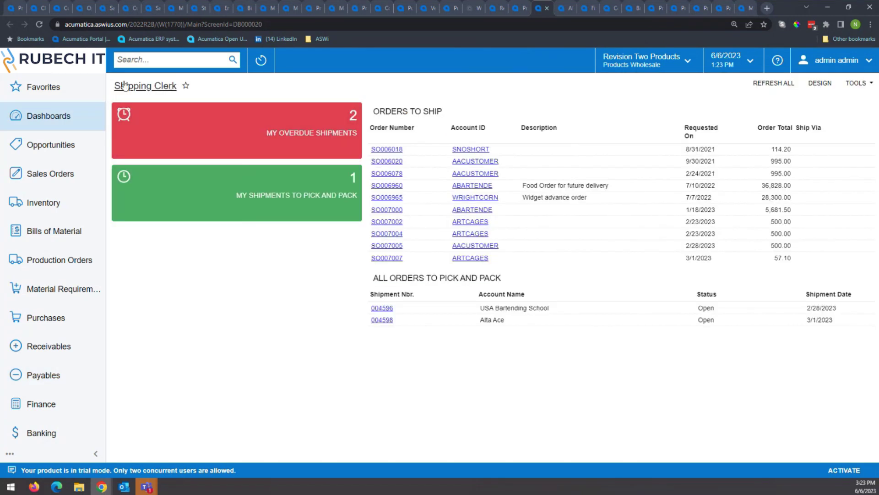
click(152, 9)
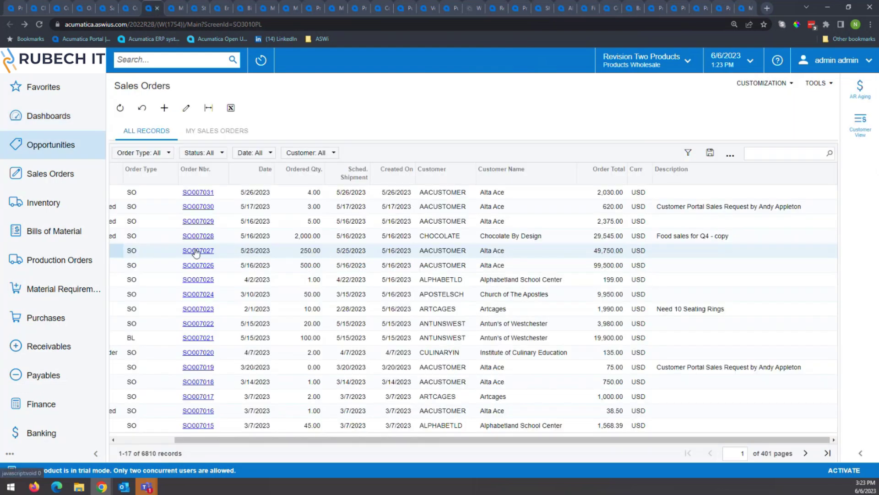
click(196, 251)
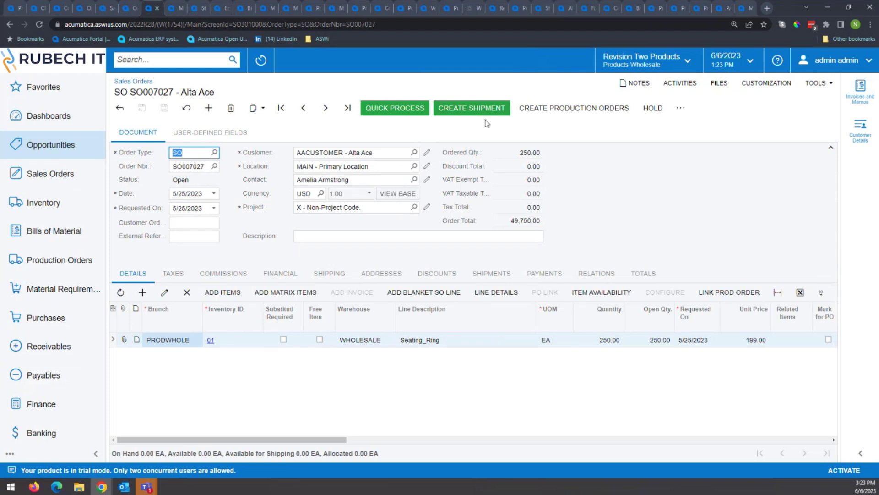
Step: Open overdue shipment 004598 for Alta Ace in an enlarged window and confirm the shipment
click(548, 10)
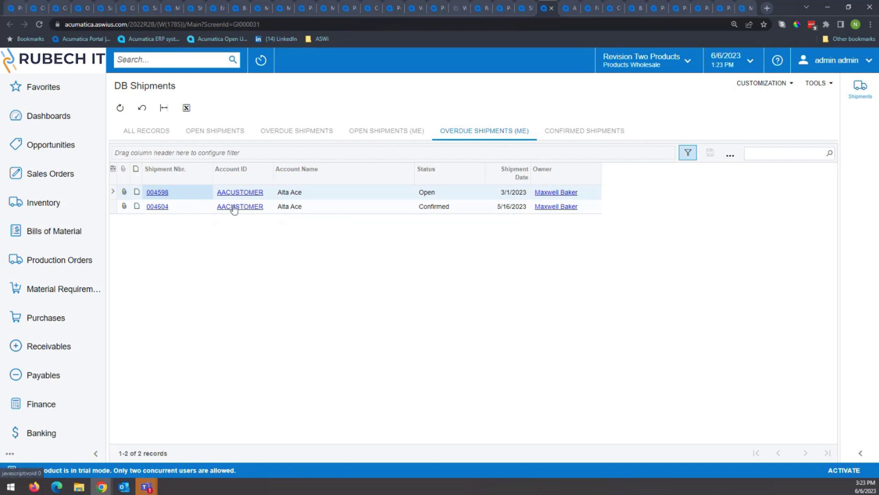
click(159, 194)
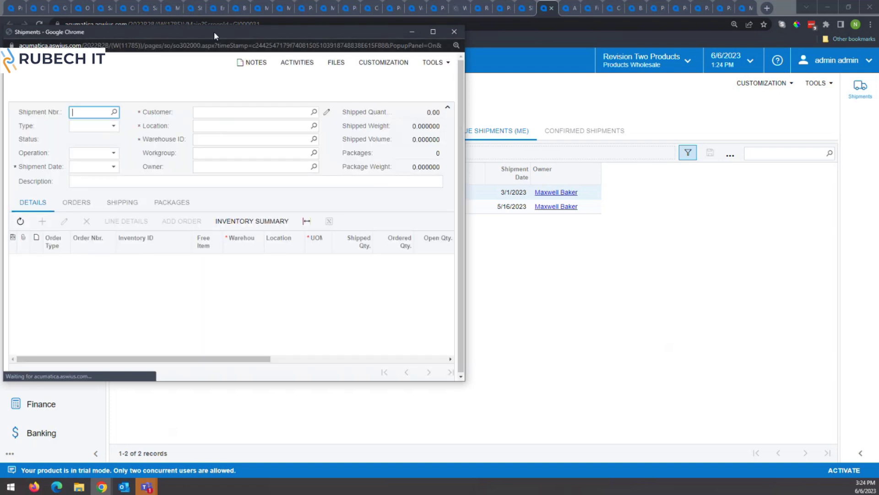
drag(214, 32, 313, 45)
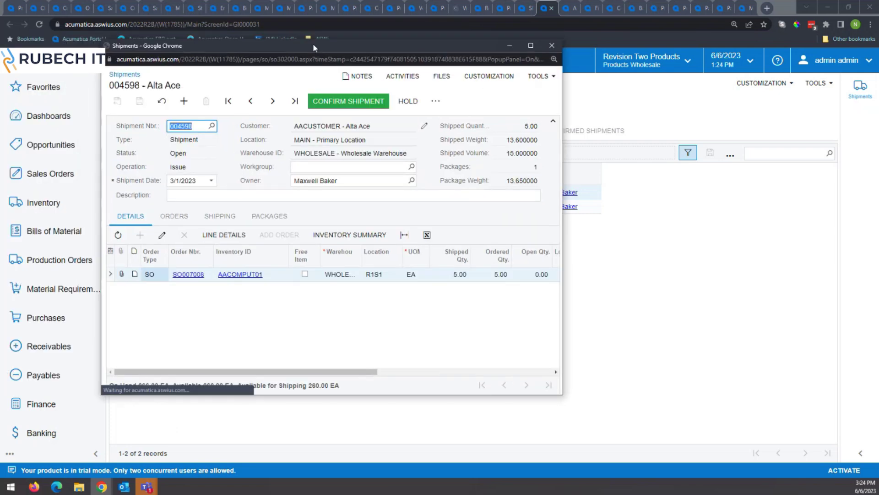
double_click(313, 45)
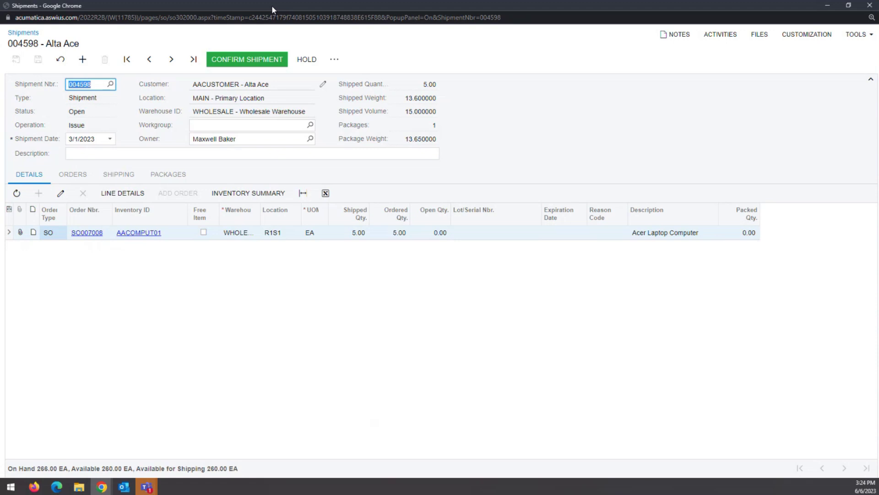
click(243, 60)
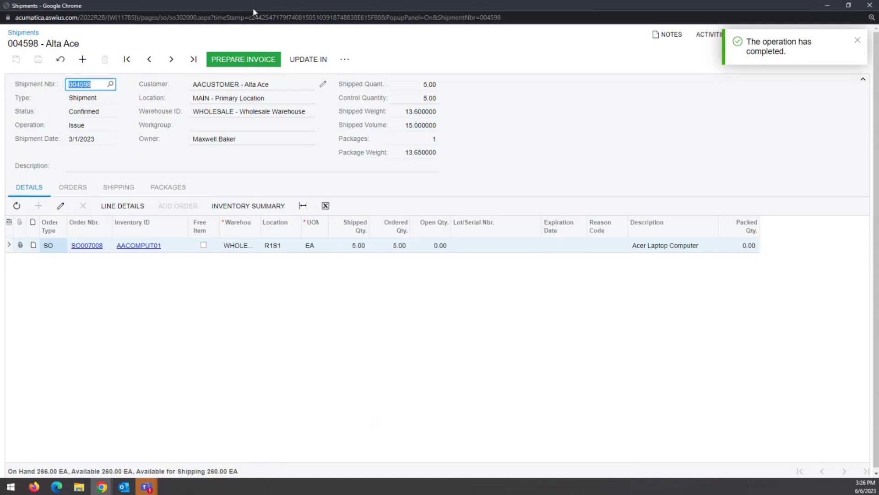
Step: Examine the operations, processes and printed forms available in the Sales Orders workspace
drag(255, 7, 479, 70)
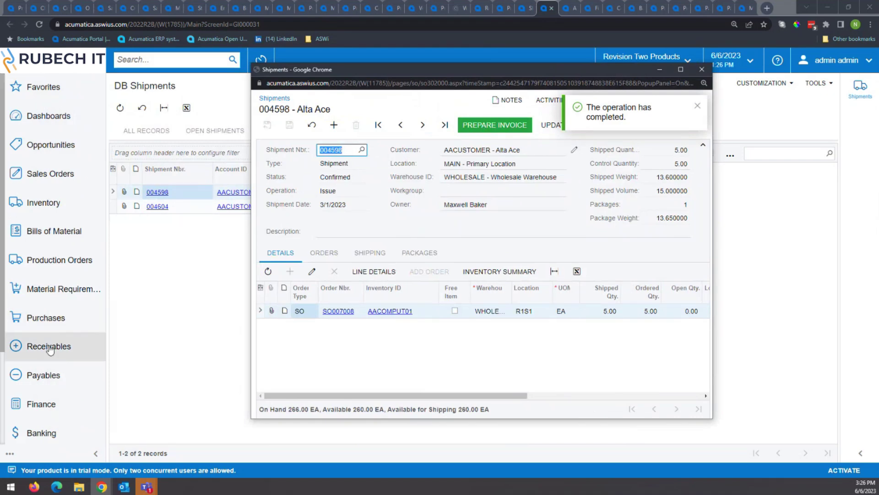
click(55, 182)
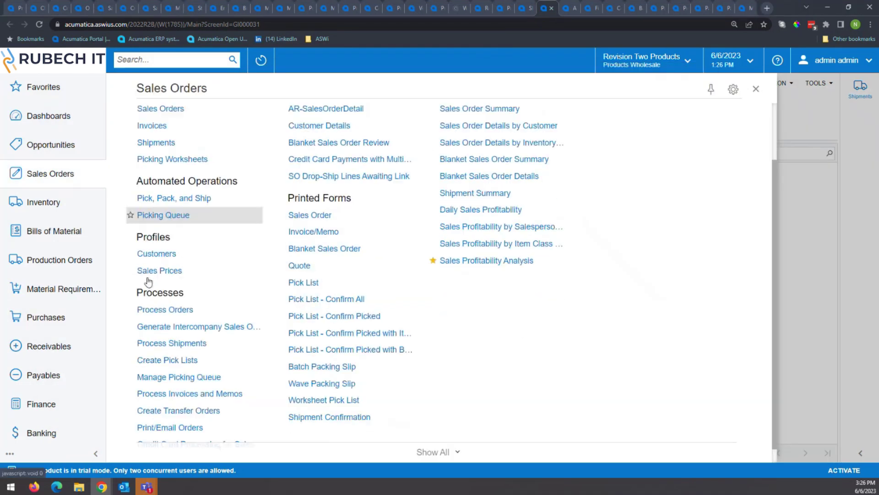
scroll(142, 298, down, 1)
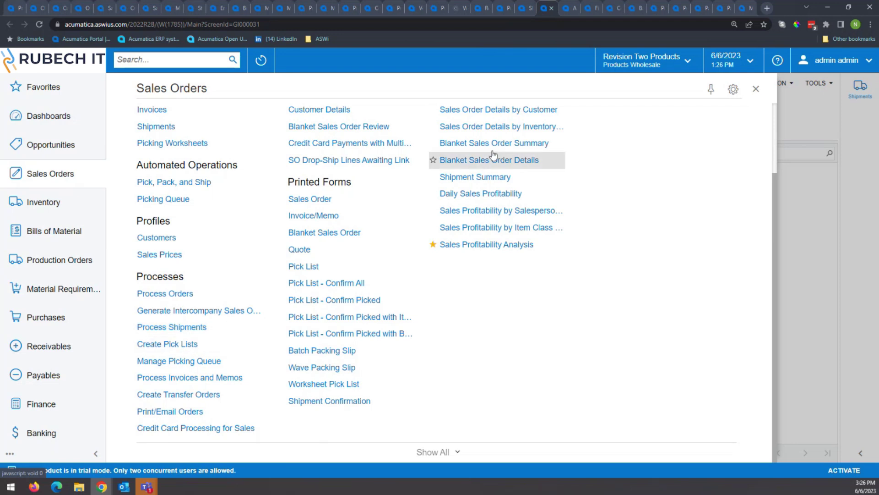
click(756, 91)
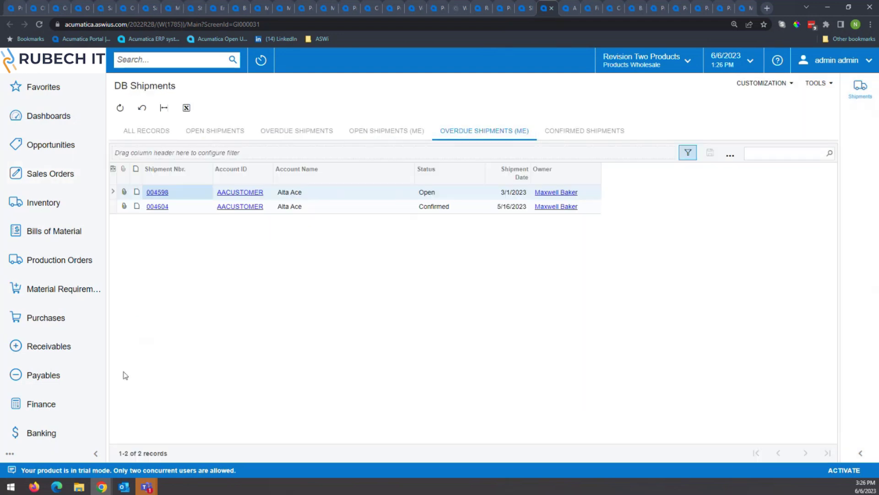
Step: Return to shipment 004598, prepare its invoice, and print the invoice
click(102, 486)
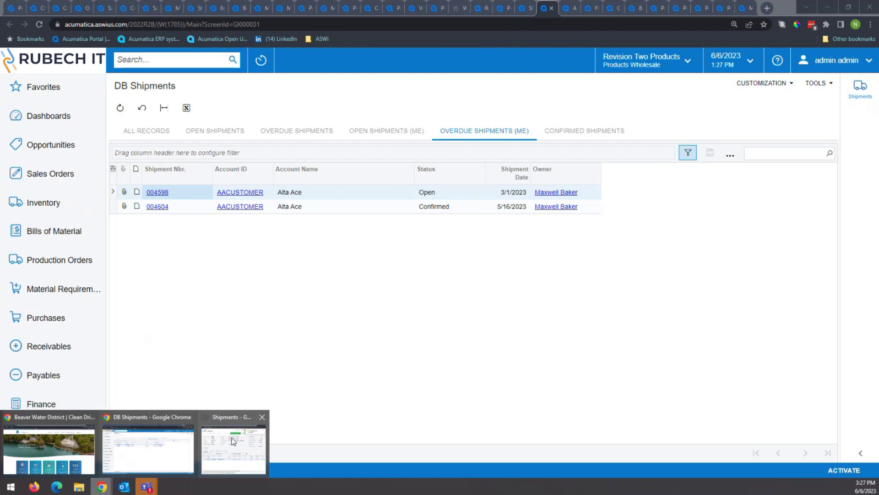
click(234, 441)
double_click(447, 71)
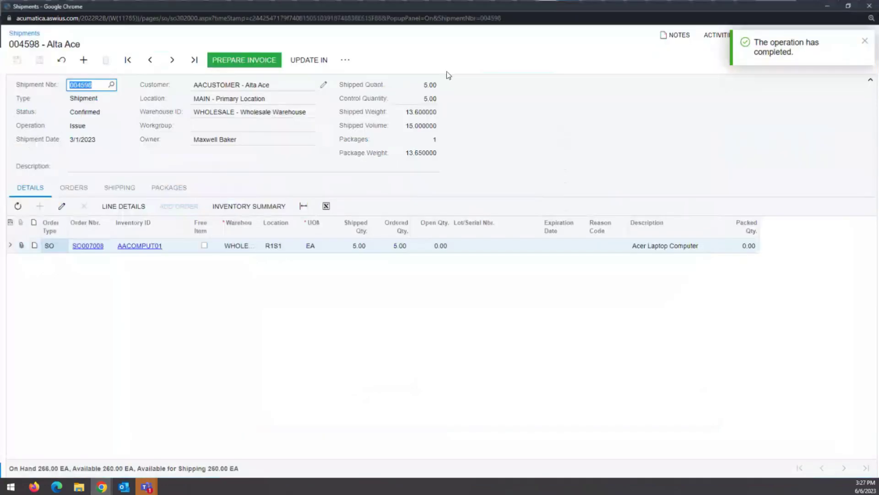
click(238, 68)
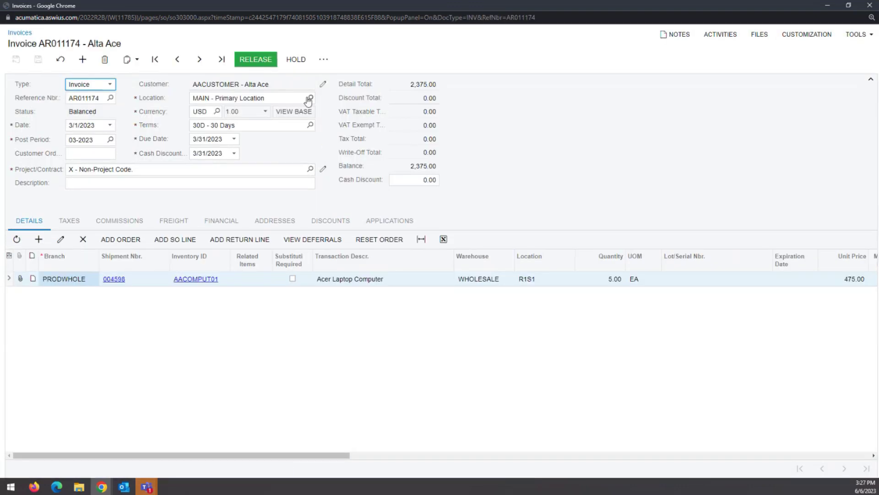
click(324, 61)
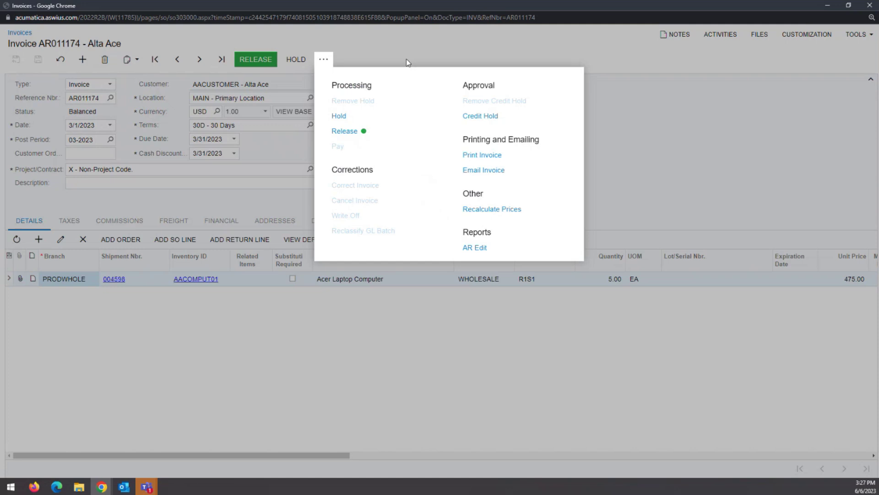
click(487, 157)
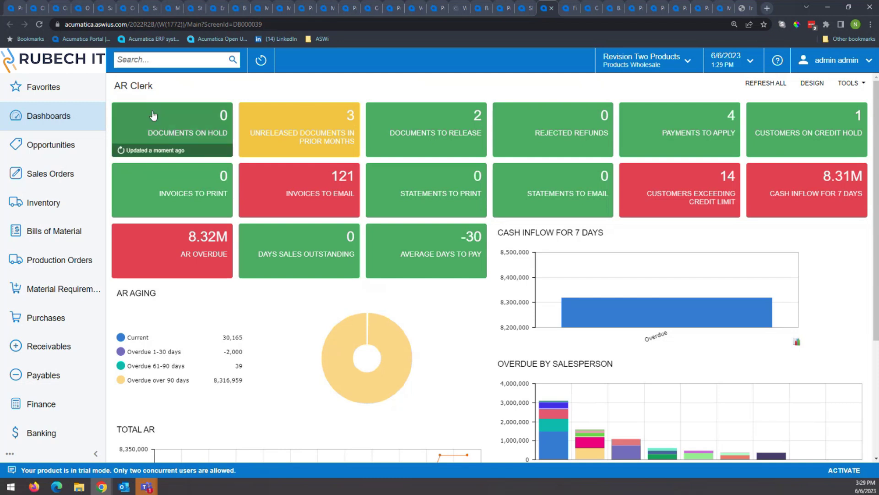
Step: Check the AR Clerk dashboard, and open Payments and Applications under Receivables
click(59, 347)
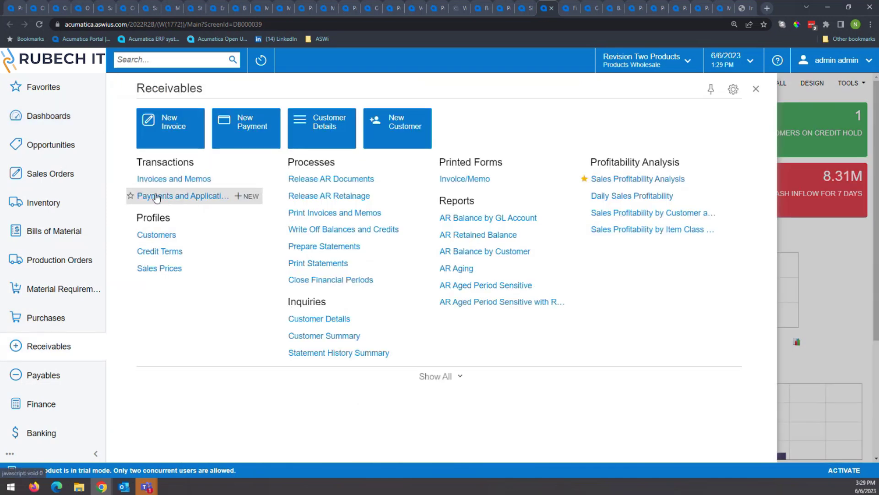
click(182, 199)
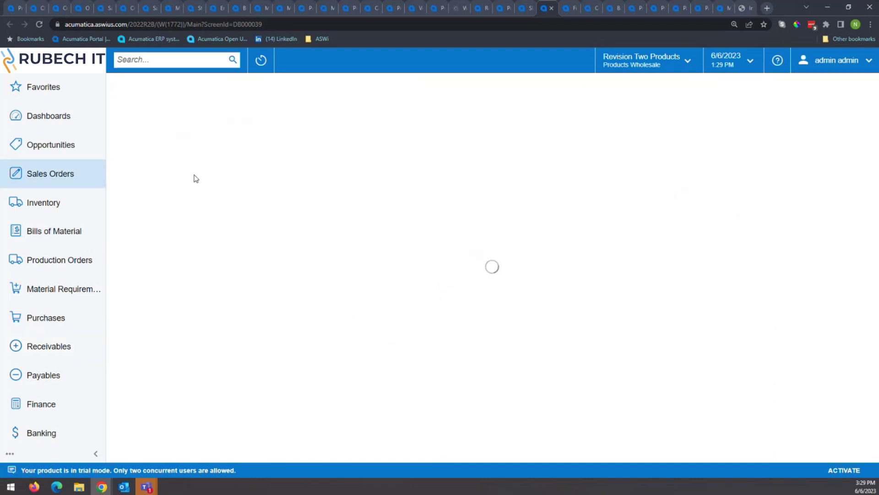